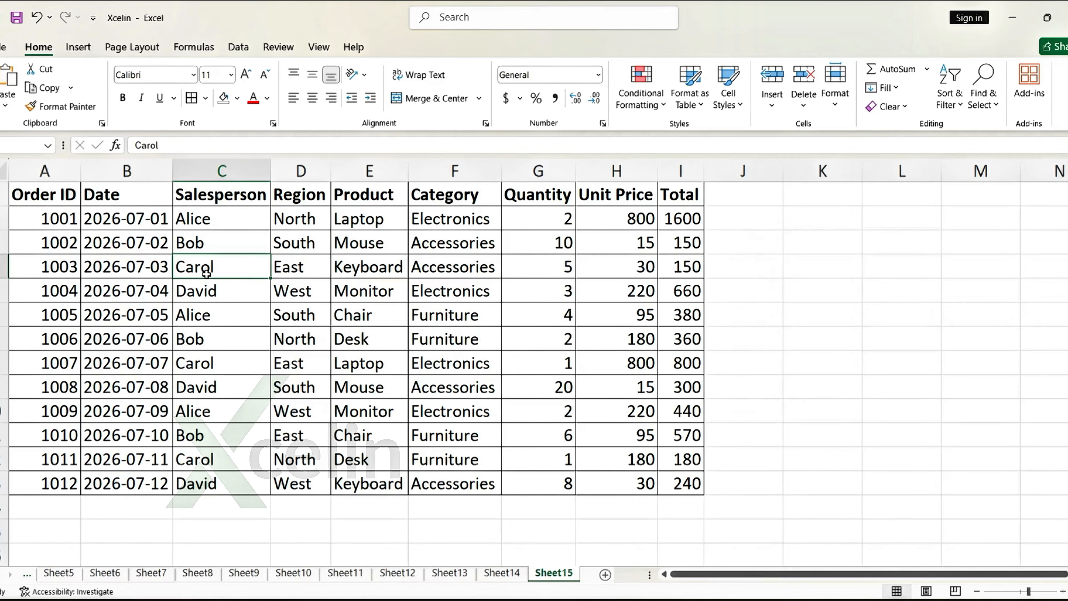
Sort the sales table by Salesperson in A to Z order, and again in Z to A order.
{"action": "left_click", "coordinate": [216, 323]}
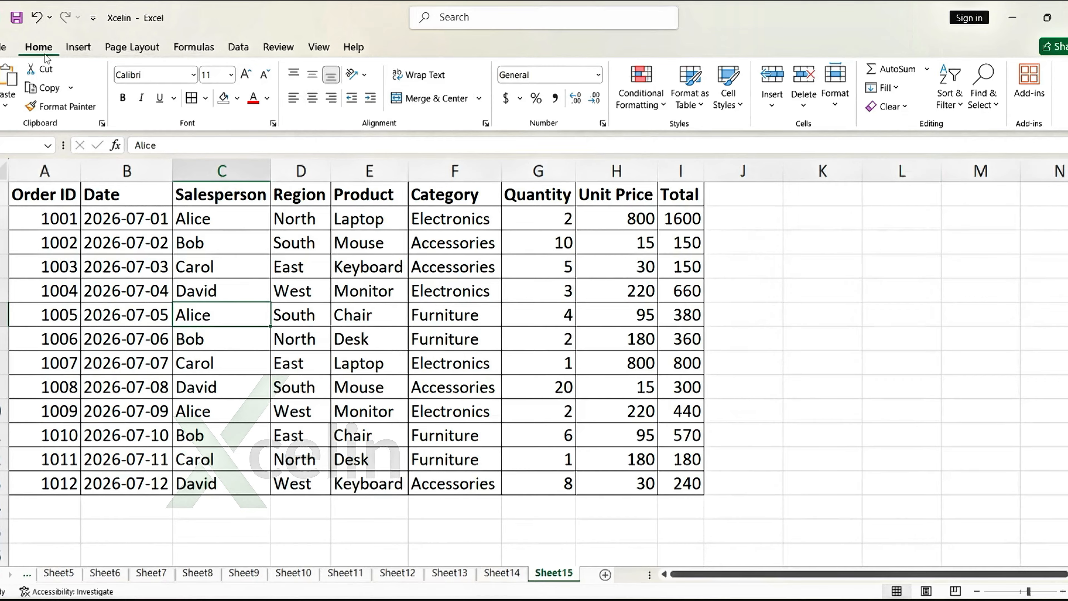
{"action": "left_click", "coordinate": [959, 106]}
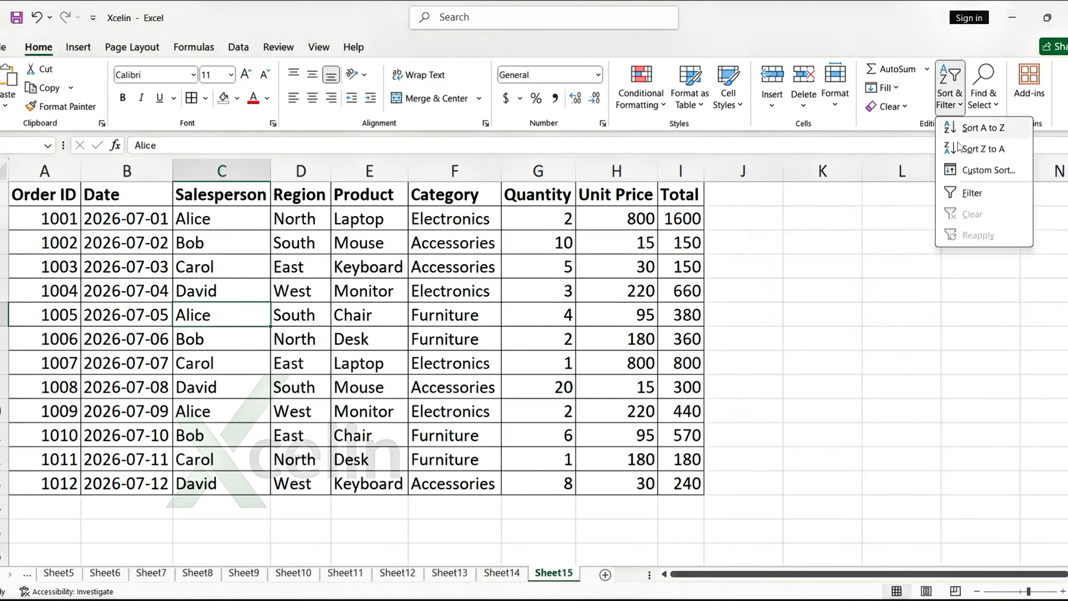
{"action": "left_click", "coordinate": [973, 130]}
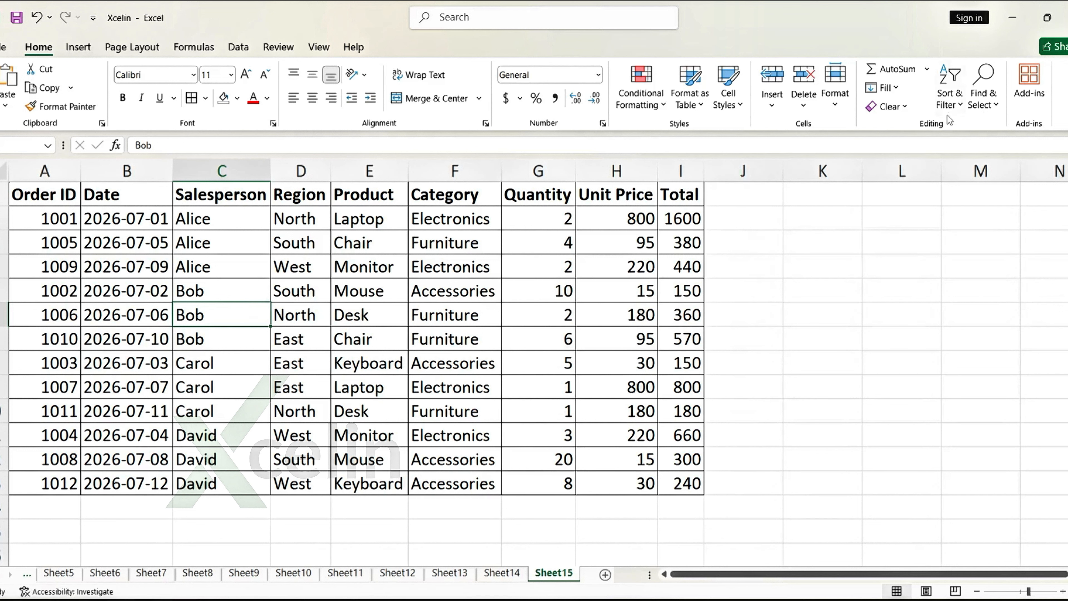
{"action": "left_click", "coordinate": [952, 100]}
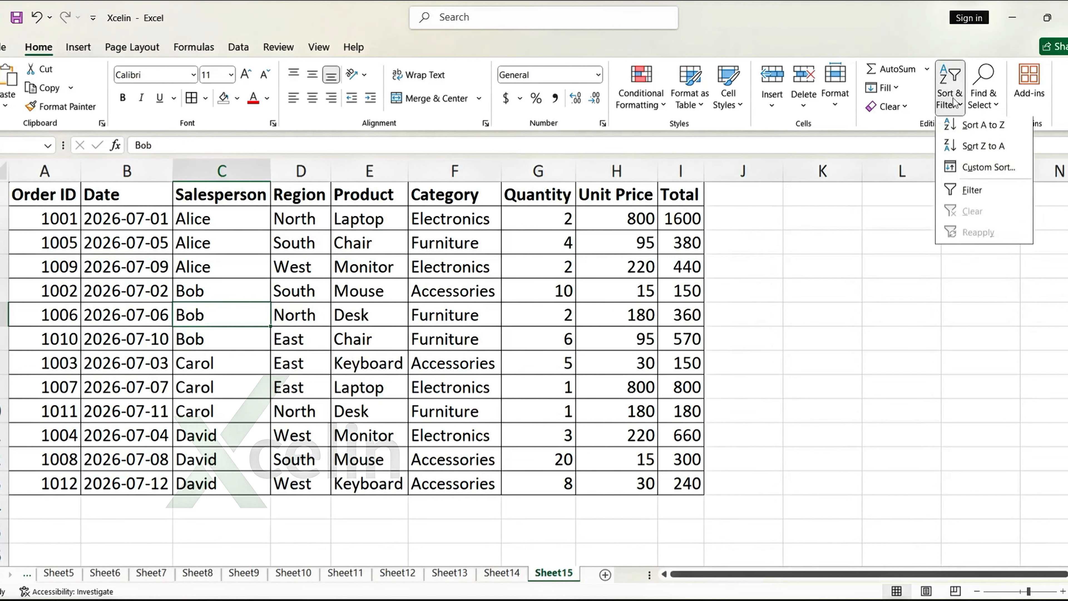
{"action": "left_click", "coordinate": [972, 152]}
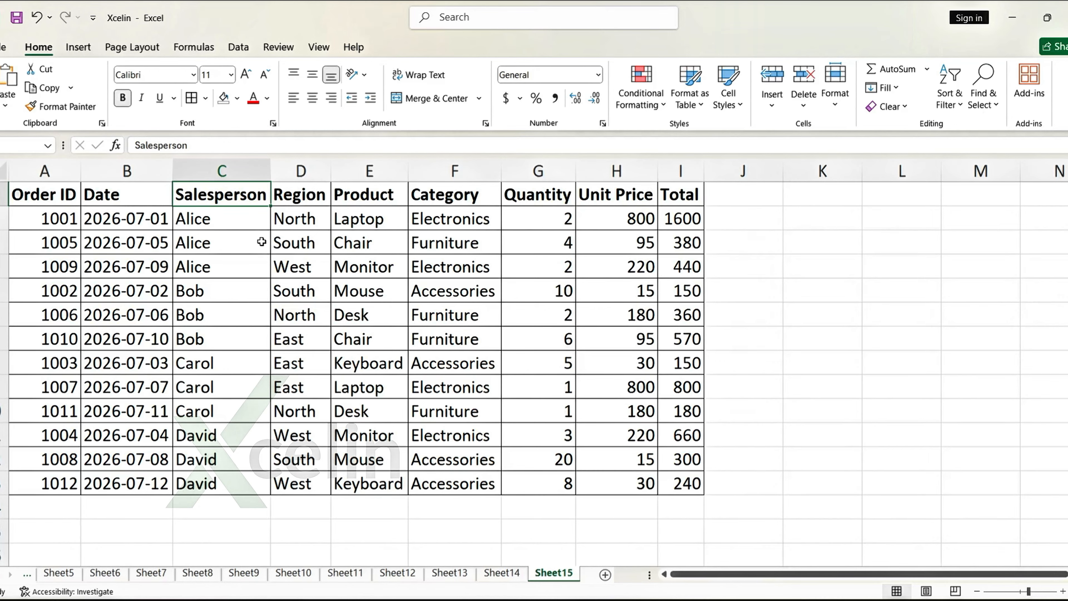
Select the first three data cells in the Salesperson column to check how the sorted names are grouped.
{"action": "left_click", "coordinate": [231, 216]}
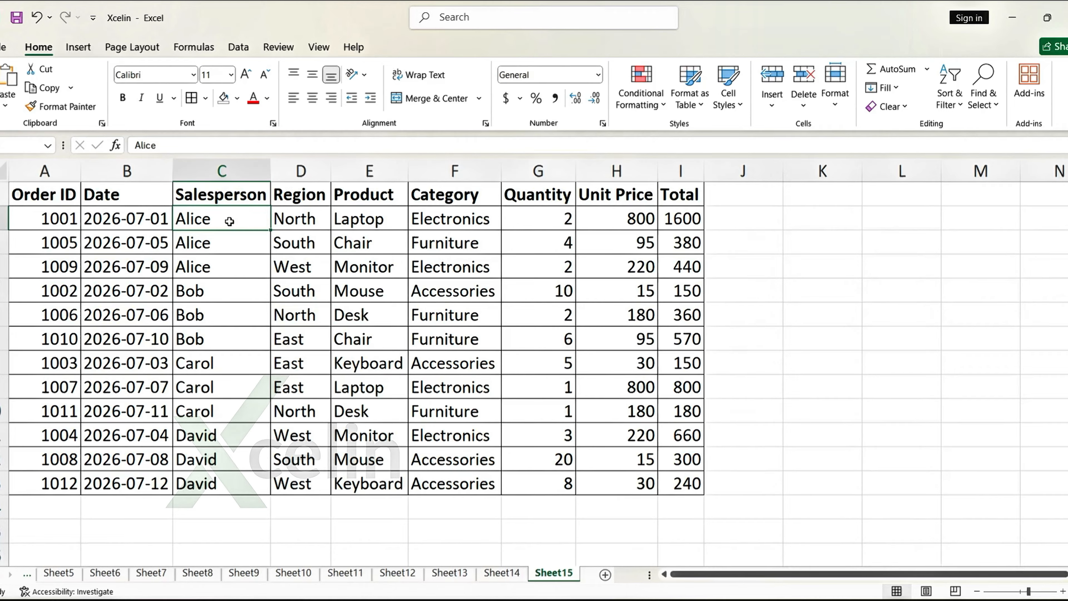
{"action": "left_click_drag", "start_coordinate": [228, 218], "coordinate": [241, 272]}
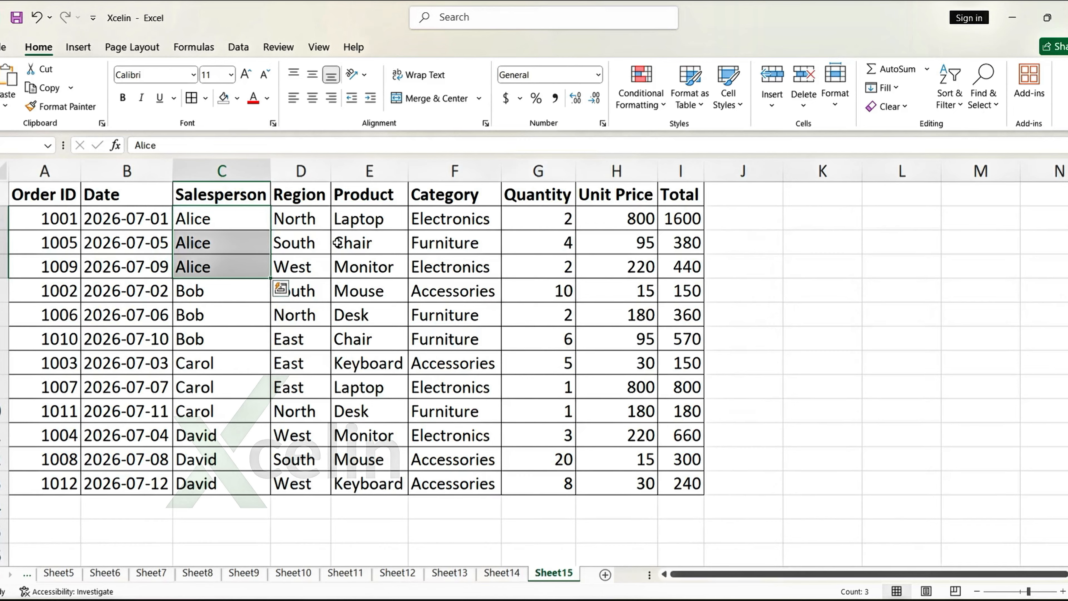
{"action": "left_click", "coordinate": [227, 268]}
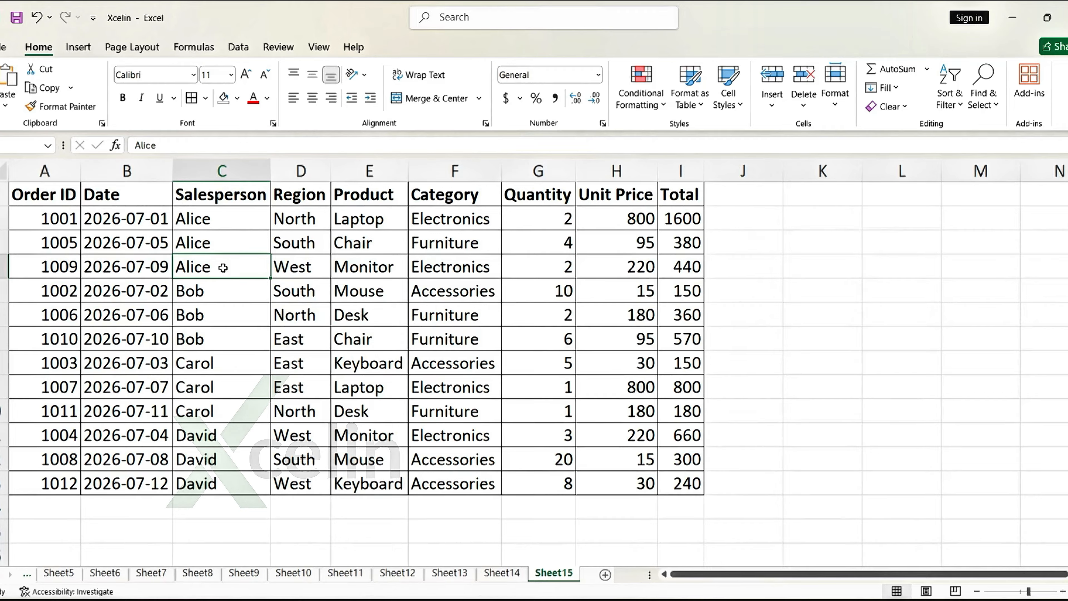
Sort the table by Order ID from smallest to largest, and again from largest to smallest.
{"action": "left_click", "coordinate": [71, 258]}
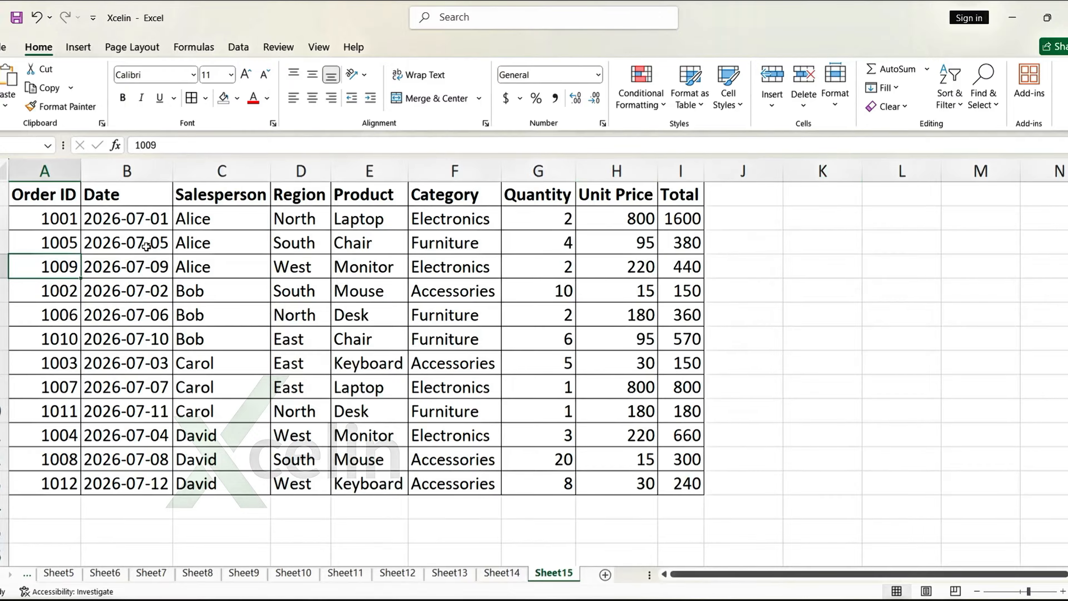
{"action": "left_click", "coordinate": [950, 96]}
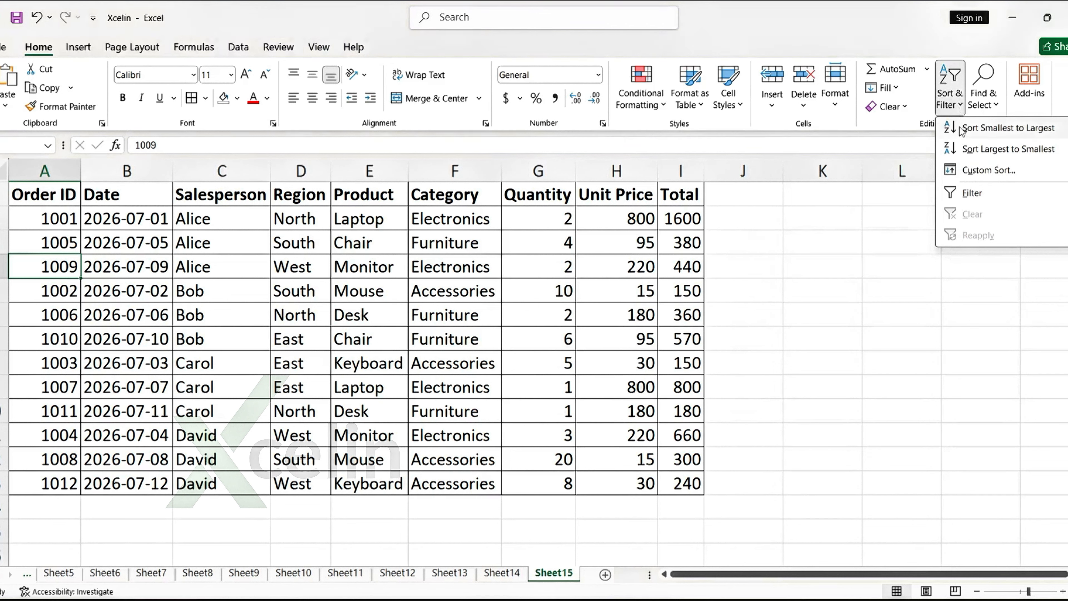
{"action": "left_click", "coordinate": [978, 129]}
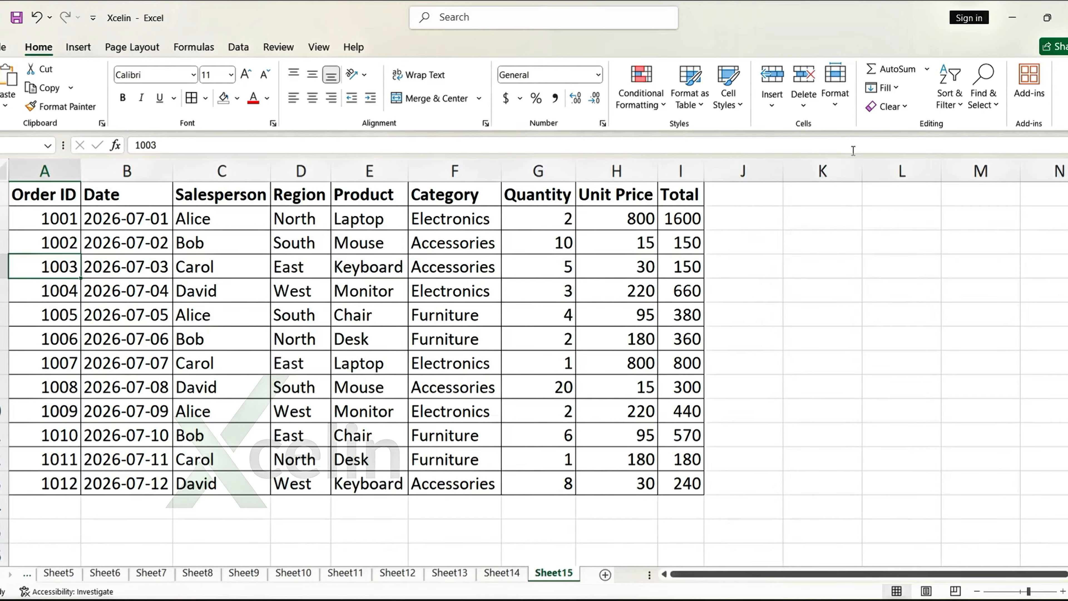
{"action": "left_click", "coordinate": [950, 106]}
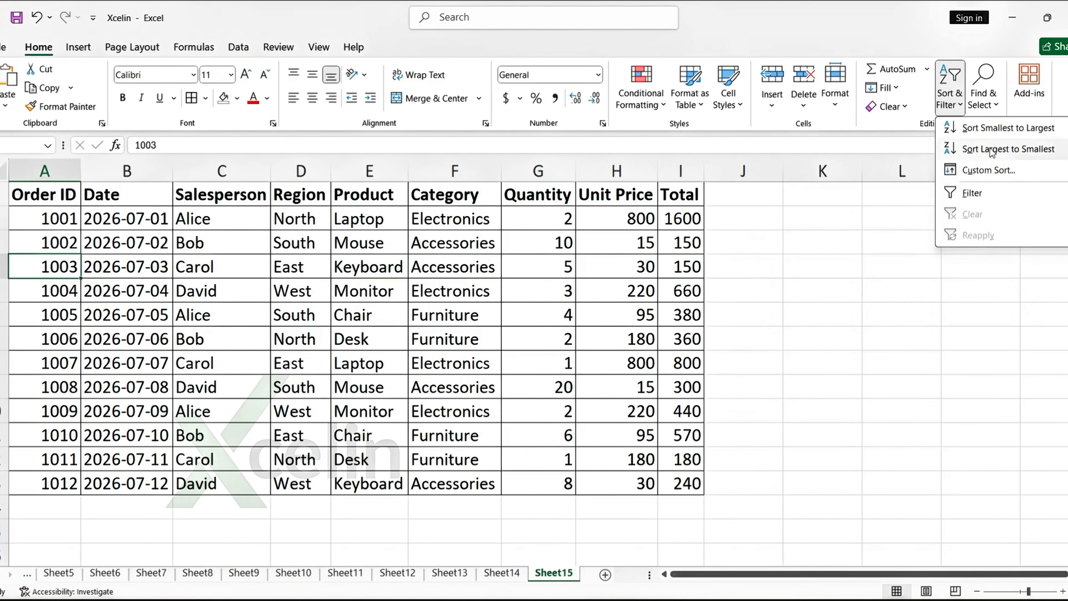
{"action": "left_click", "coordinate": [967, 149]}
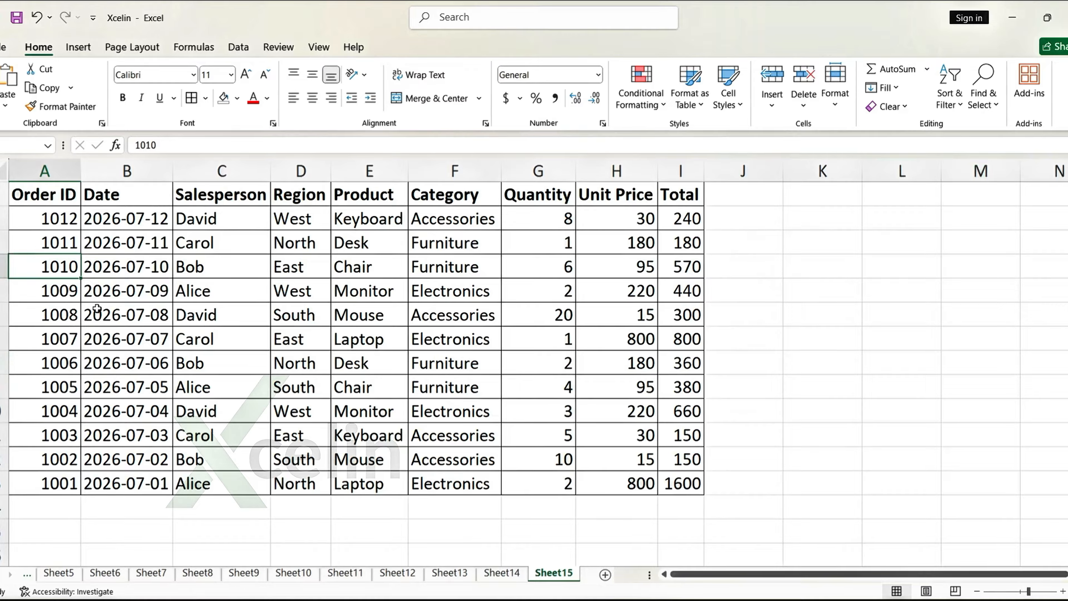
Sort the table by Quantity from smallest to largest.
{"action": "left_click", "coordinate": [548, 219]}
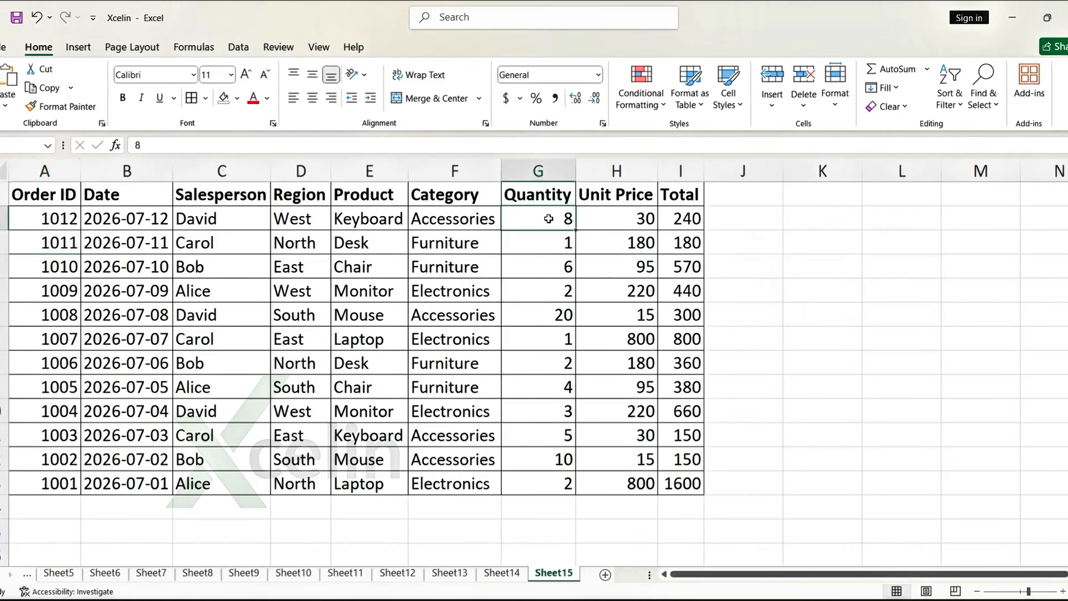
{"action": "left_click", "coordinate": [951, 103]}
{"action": "left_click", "coordinate": [968, 130]}
Sort the table by Total from smallest to largest.
{"action": "left_click", "coordinate": [669, 217]}
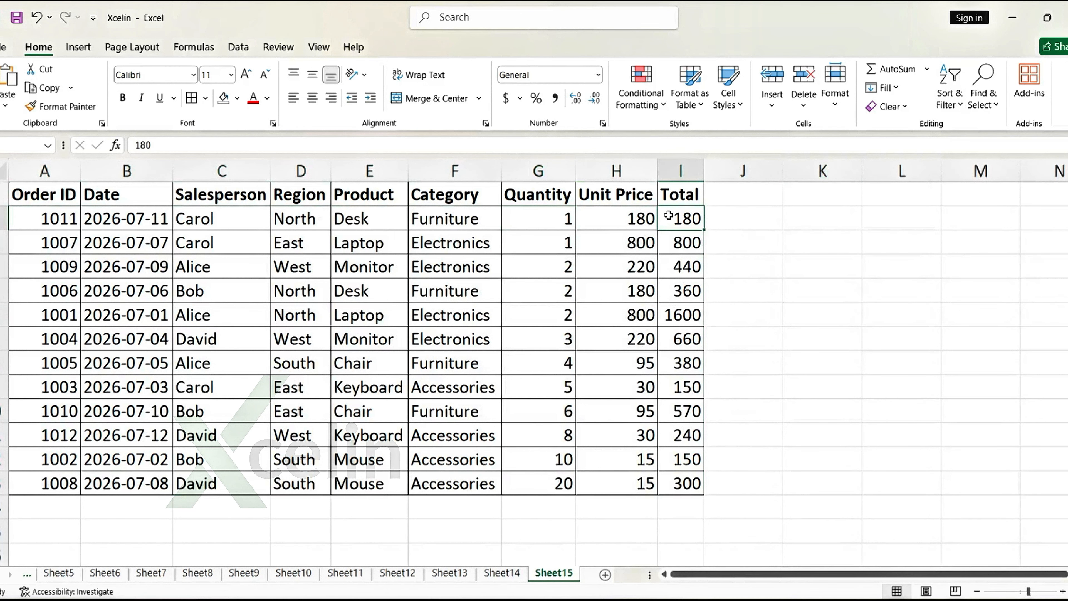
{"action": "left_click", "coordinate": [947, 105]}
{"action": "left_click", "coordinate": [968, 130]}
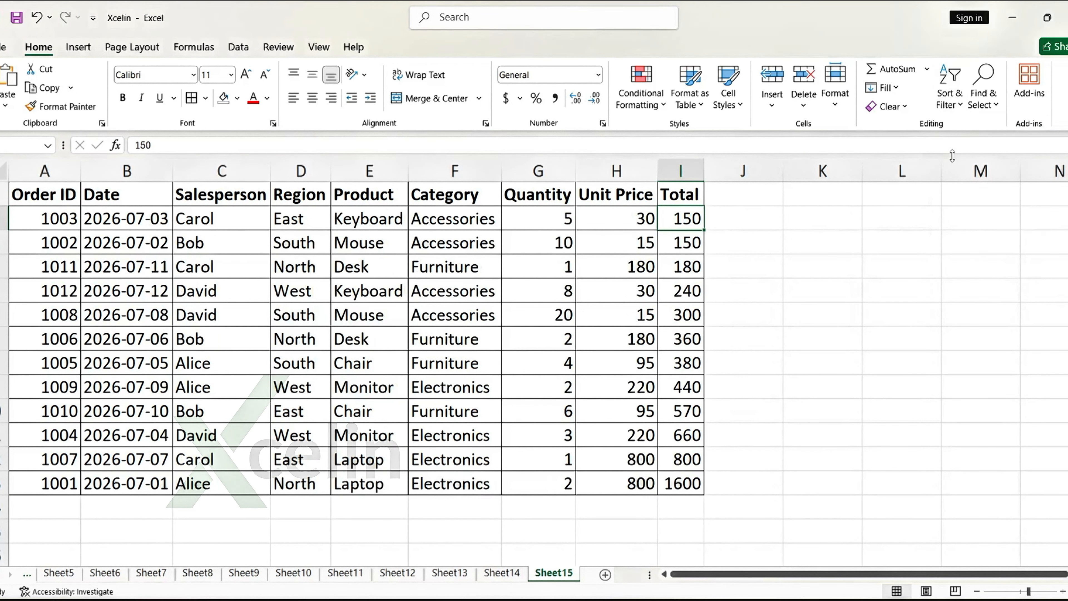
Sort the table by the Date column in A to Z order.
{"action": "left_click", "coordinate": [134, 221]}
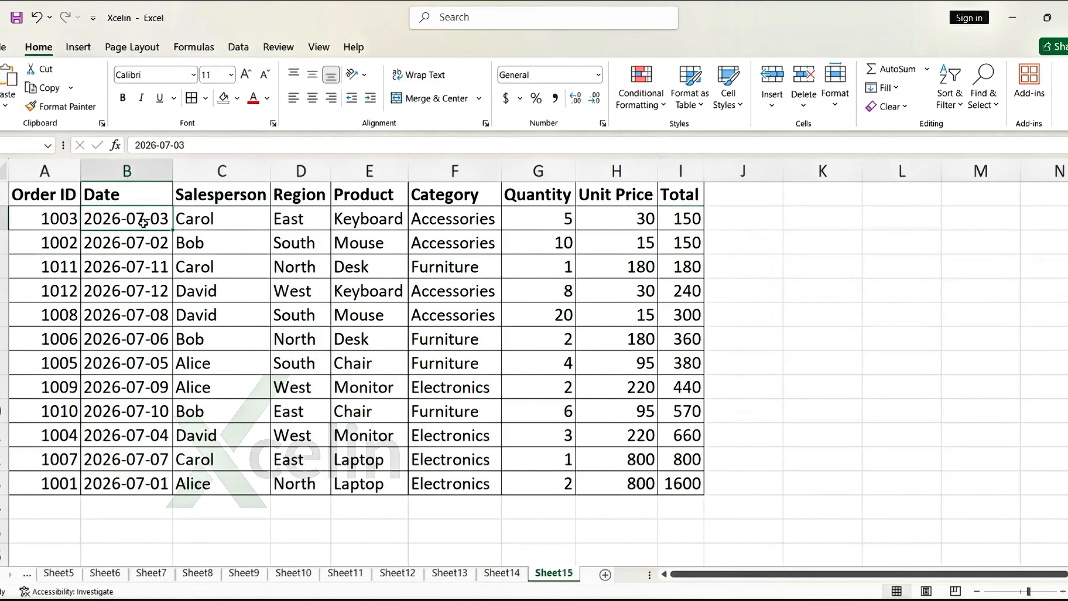
{"action": "left_click", "coordinate": [954, 107]}
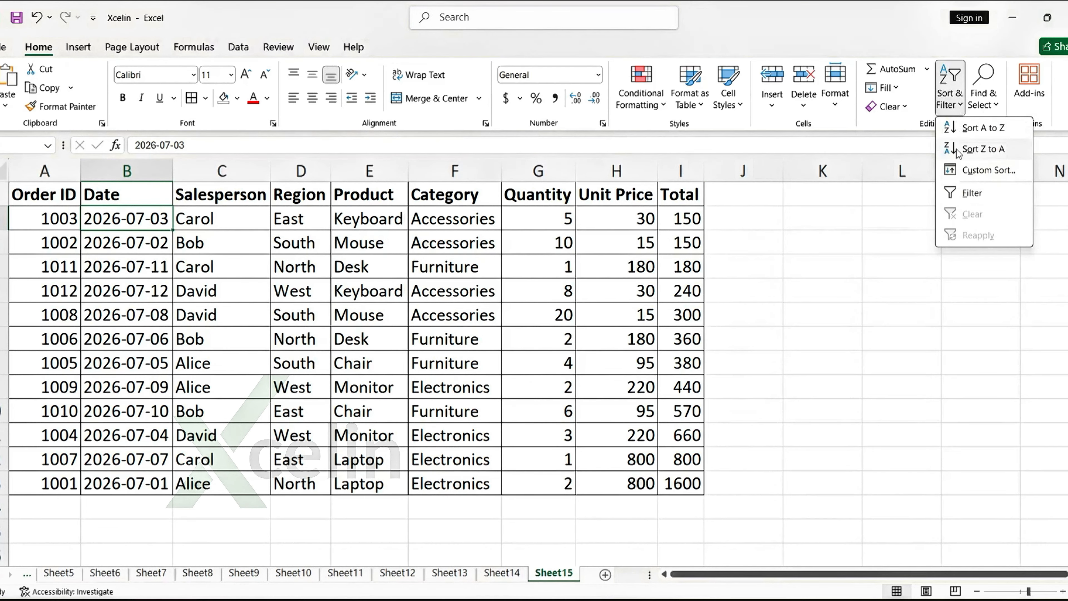
{"action": "left_click", "coordinate": [988, 128]}
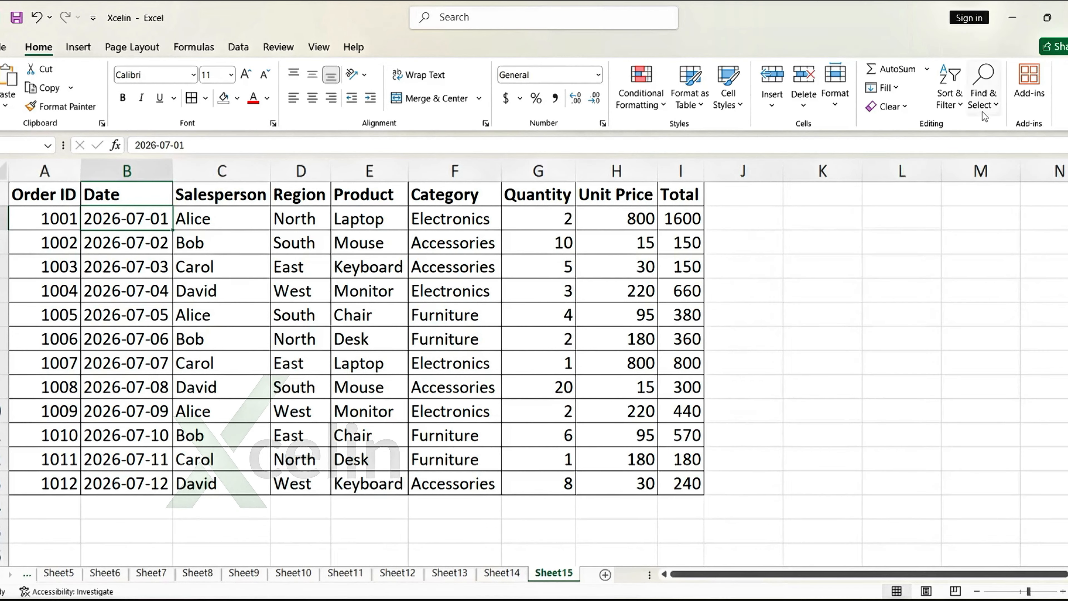
Sort the table by Date in Z to A order and undo that sort.
{"action": "left_click", "coordinate": [956, 110]}
{"action": "left_click", "coordinate": [993, 150]}
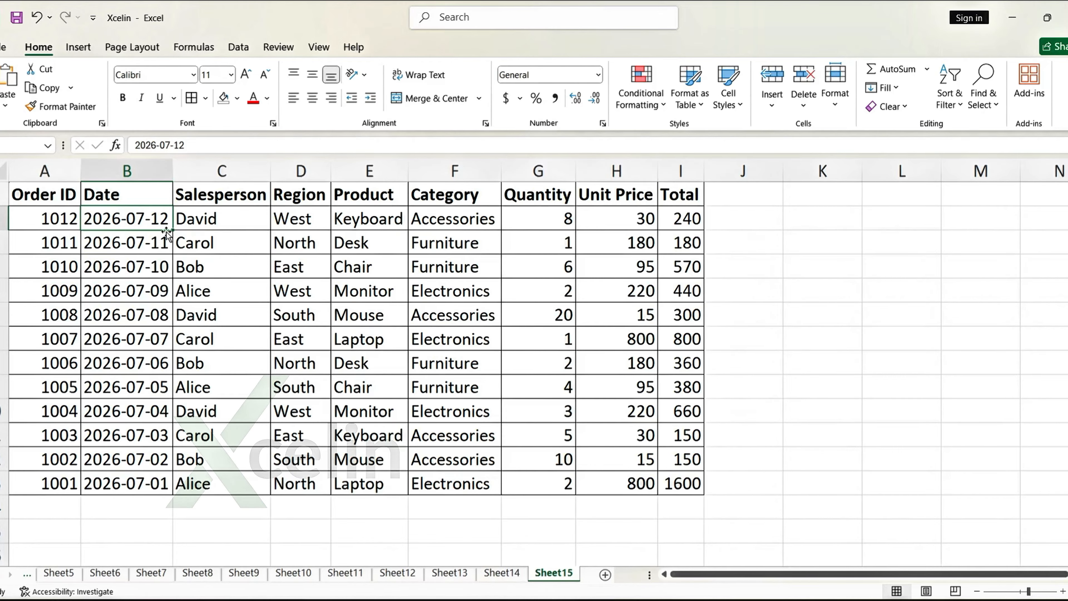
{"action": "key", "text": "ctrl+z"}
Start a custom sort on the table and set Region as the first sort column.
{"action": "left_click", "coordinate": [223, 272]}
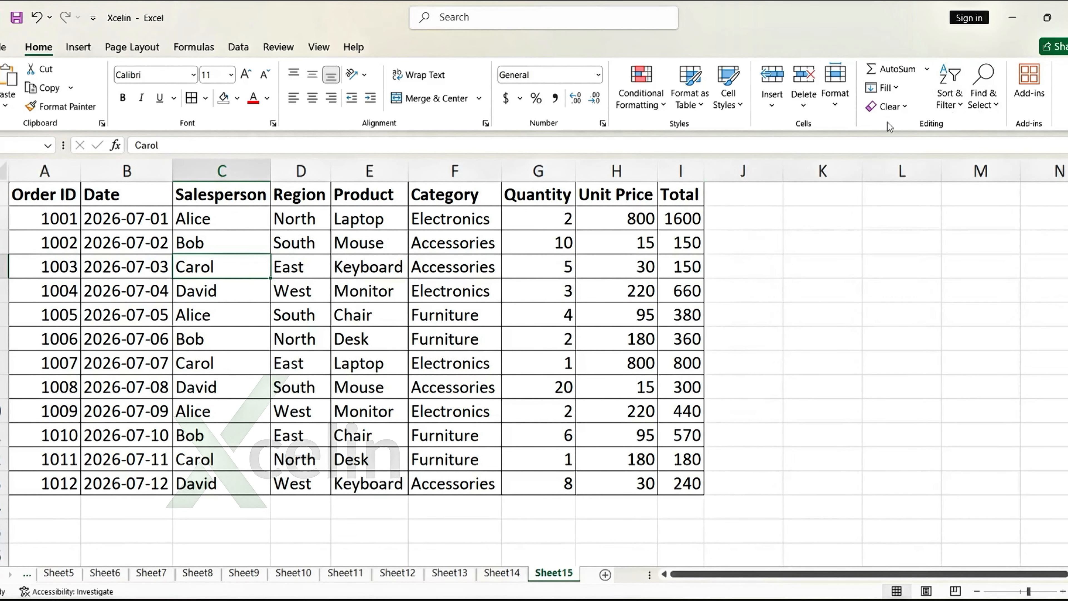
{"action": "left_click", "coordinate": [950, 98]}
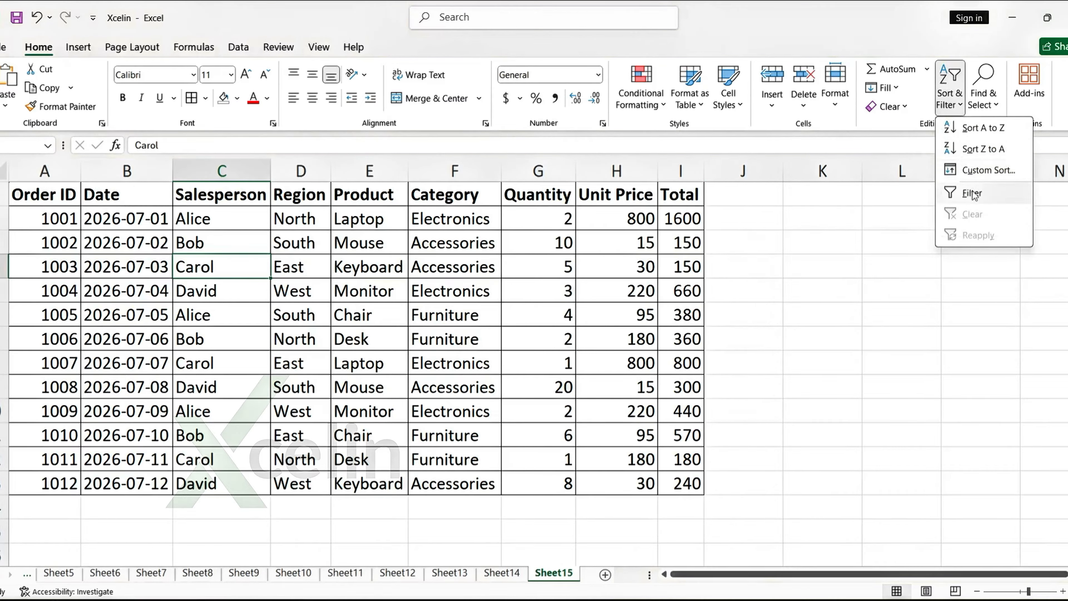
{"action": "left_click", "coordinate": [980, 170]}
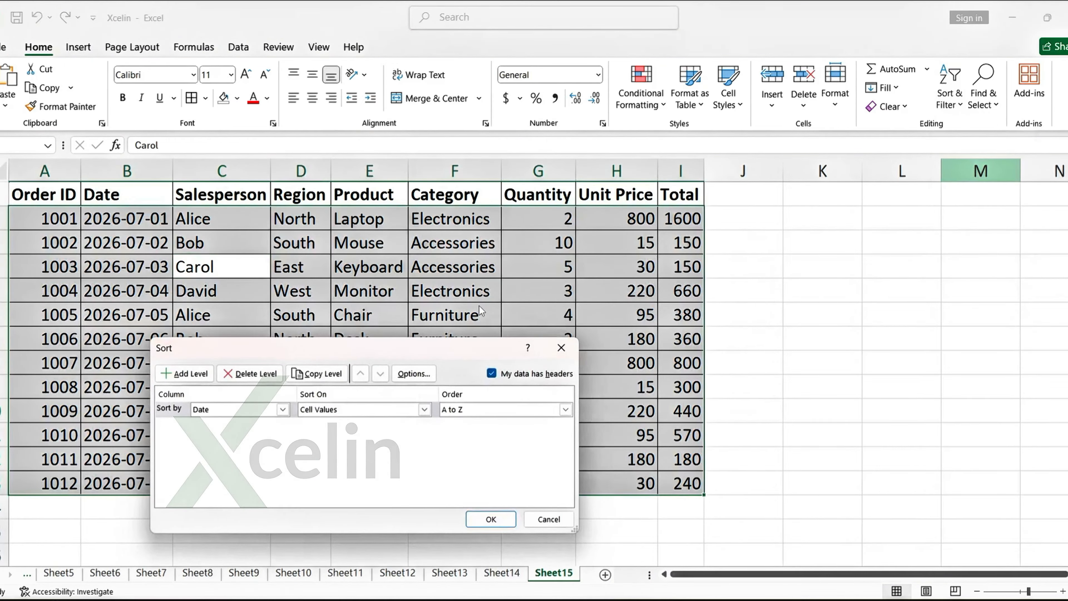
{"action": "left_click_drag", "start_coordinate": [412, 348], "coordinate": [416, 327]}
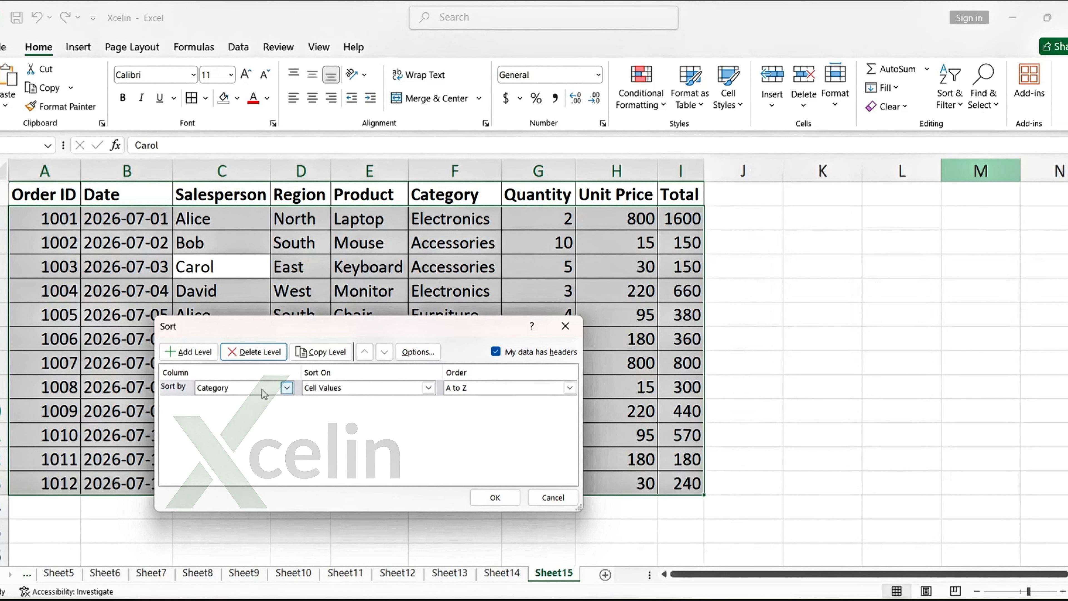
{"action": "left_click", "coordinate": [264, 394]}
{"action": "left_click", "coordinate": [236, 432]}
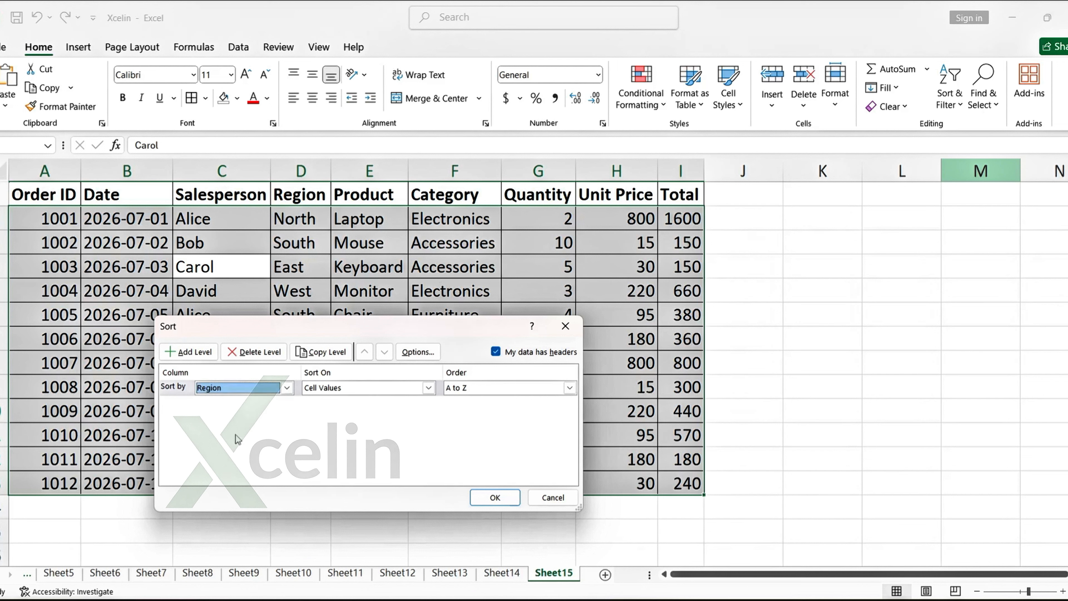
Add Category as the second sort level, ordered A to Z, and apply the custom sort.
{"action": "left_click", "coordinate": [190, 352]}
{"action": "left_click", "coordinate": [255, 404]}
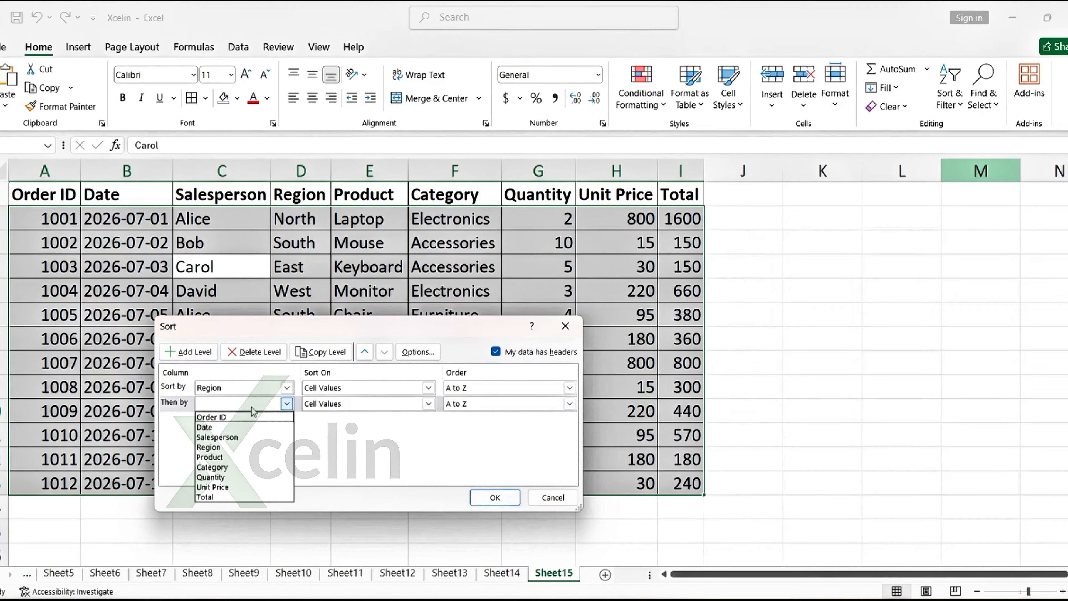
{"action": "left_click", "coordinate": [241, 467]}
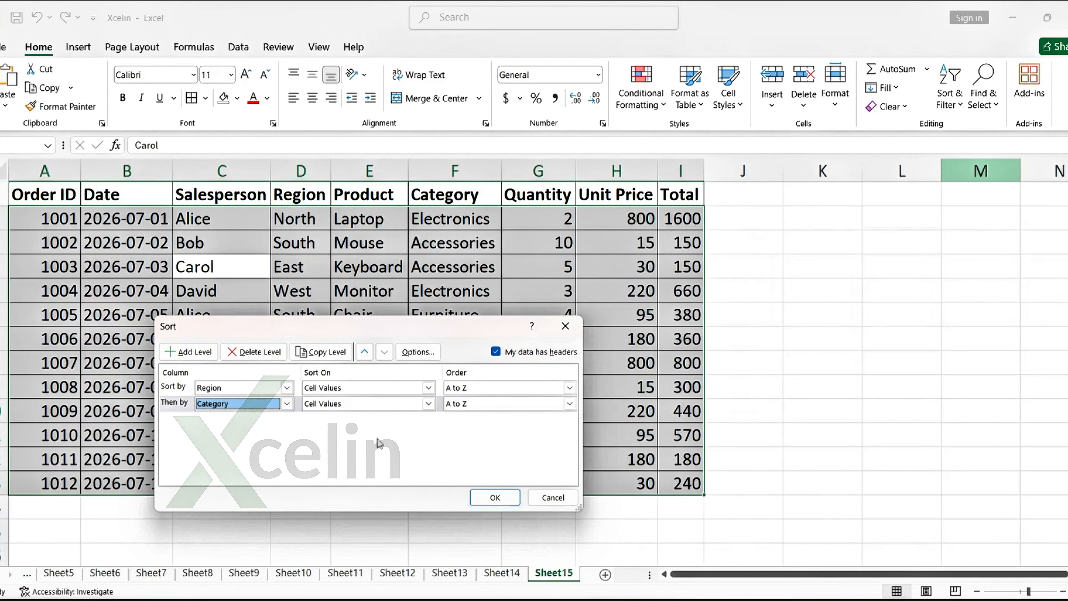
{"action": "left_click", "coordinate": [495, 498]}
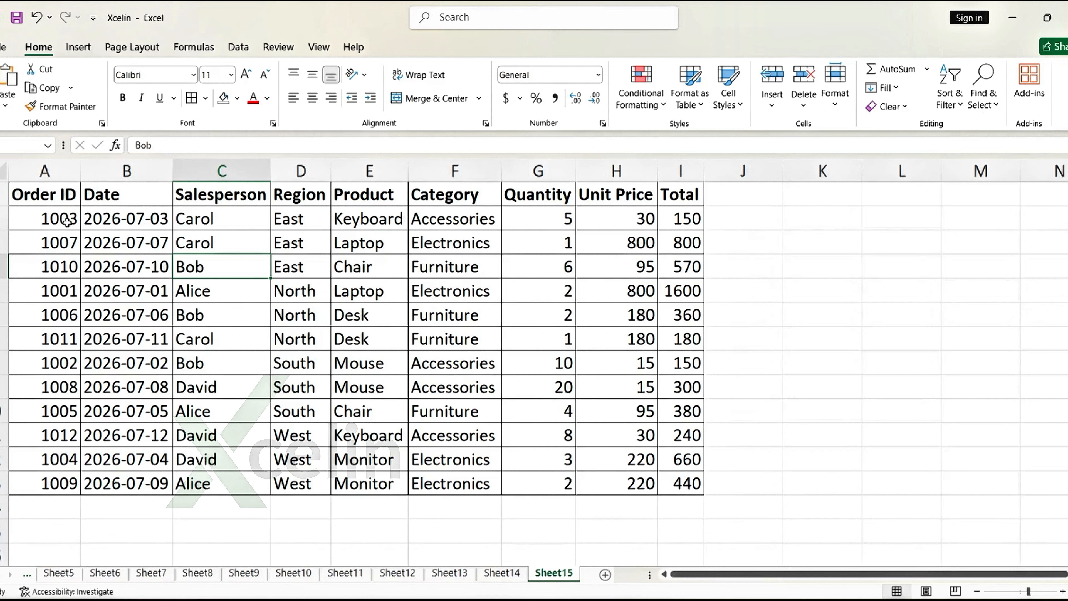
Highlight the East, North and South row groups in turn to check the Category order within each Region.
{"action": "left_click_drag", "start_coordinate": [56, 218], "coordinate": [673, 267]}
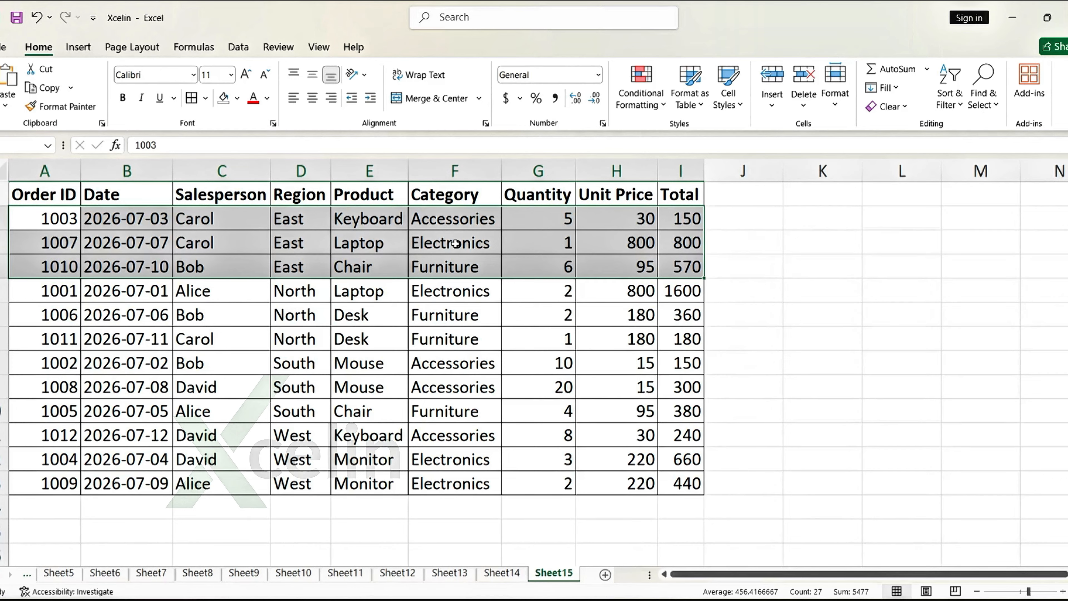
{"action": "left_click_drag", "start_coordinate": [302, 294], "coordinate": [422, 336]}
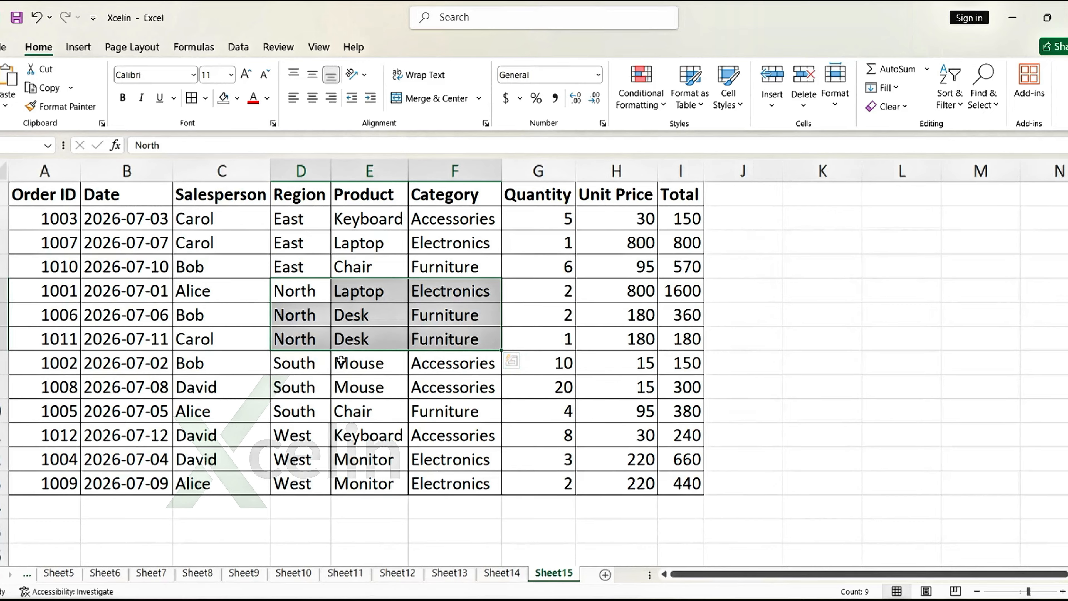
{"action": "left_click_drag", "start_coordinate": [313, 364], "coordinate": [321, 400]}
{"action": "left_click_drag", "start_coordinate": [430, 407], "coordinate": [444, 409]}
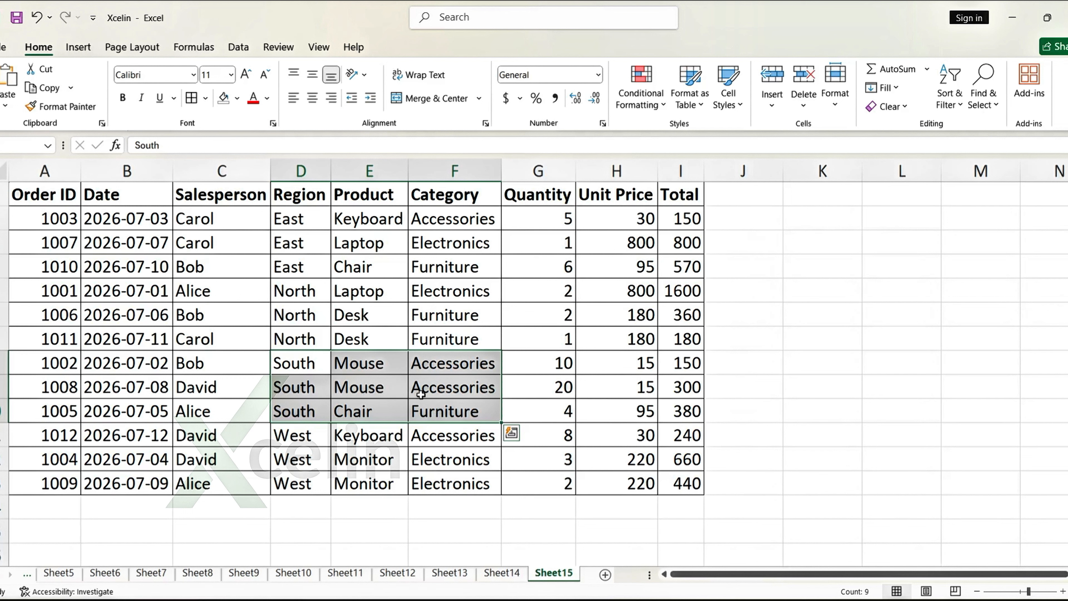
{"action": "left_click", "coordinate": [362, 330]}
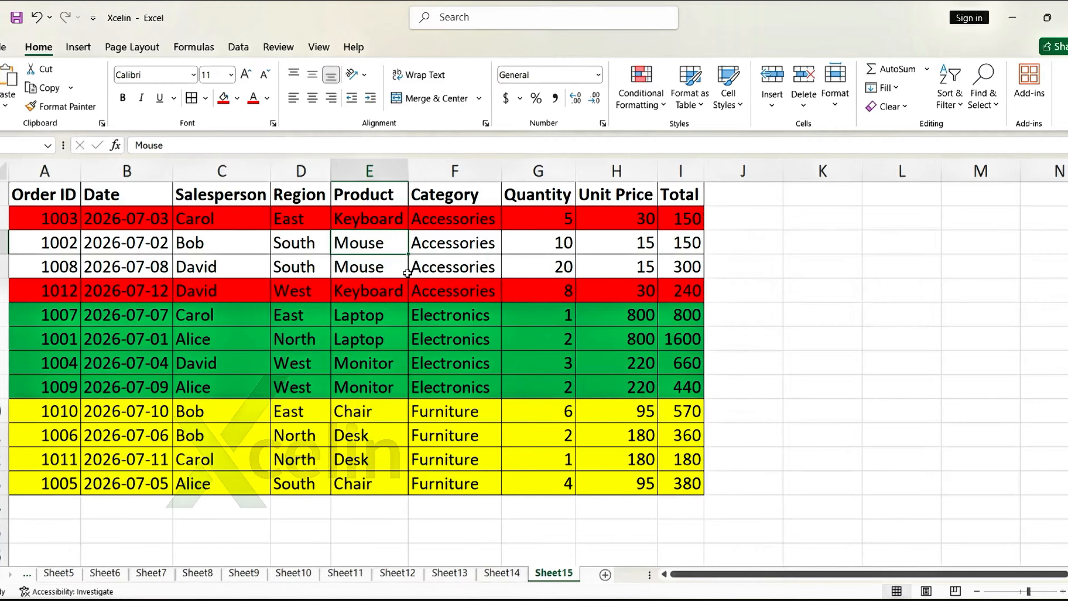
Start a custom sort on the colour-filled table with Category as the first sort column.
{"action": "left_click", "coordinate": [469, 346]}
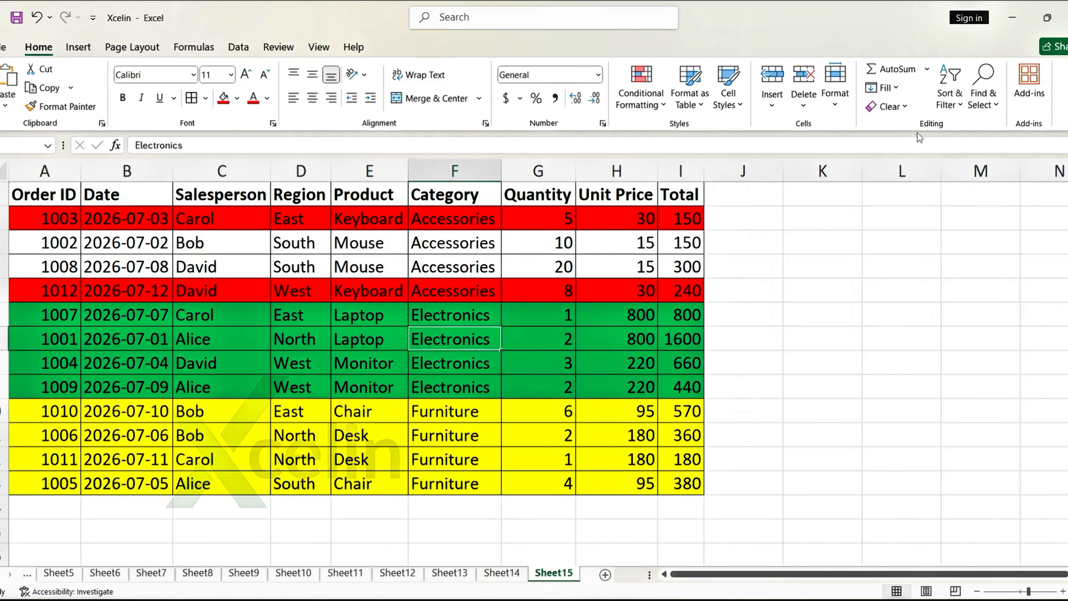
{"action": "left_click", "coordinate": [949, 101]}
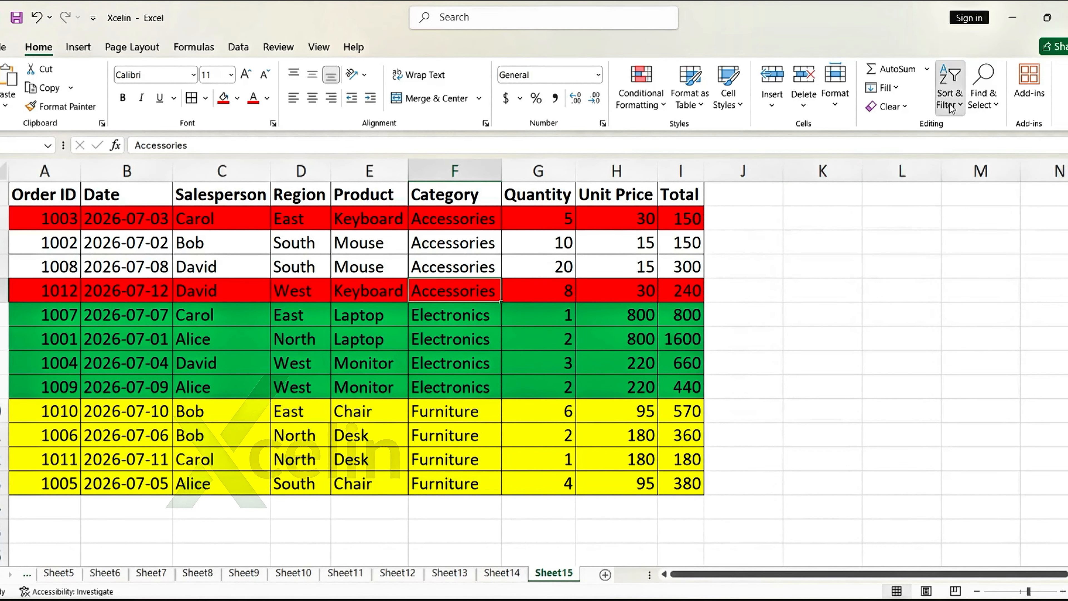
{"action": "left_click", "coordinate": [952, 103]}
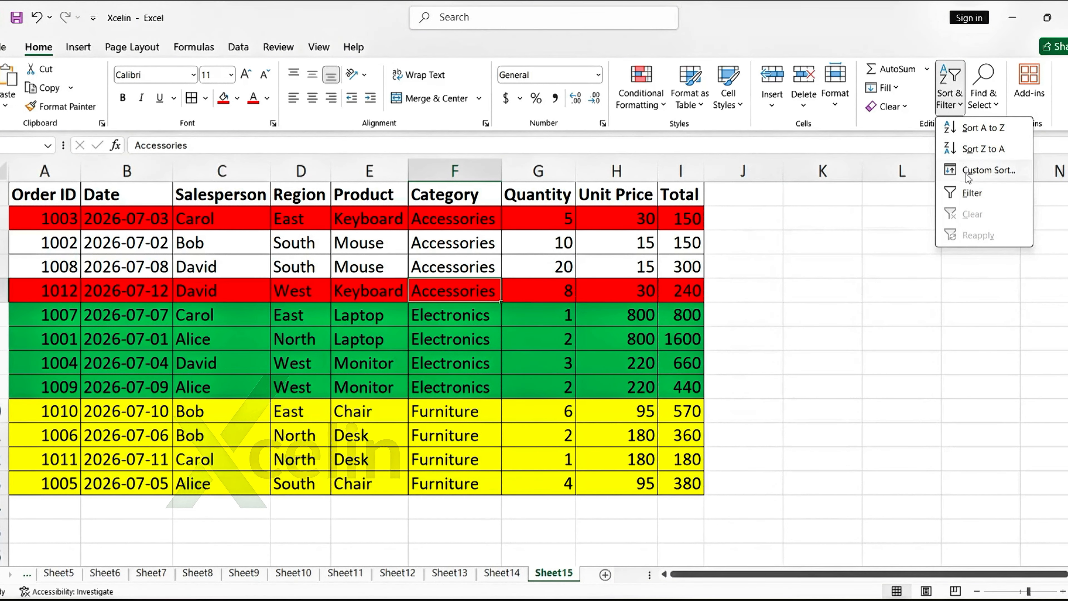
{"action": "left_click", "coordinate": [967, 172]}
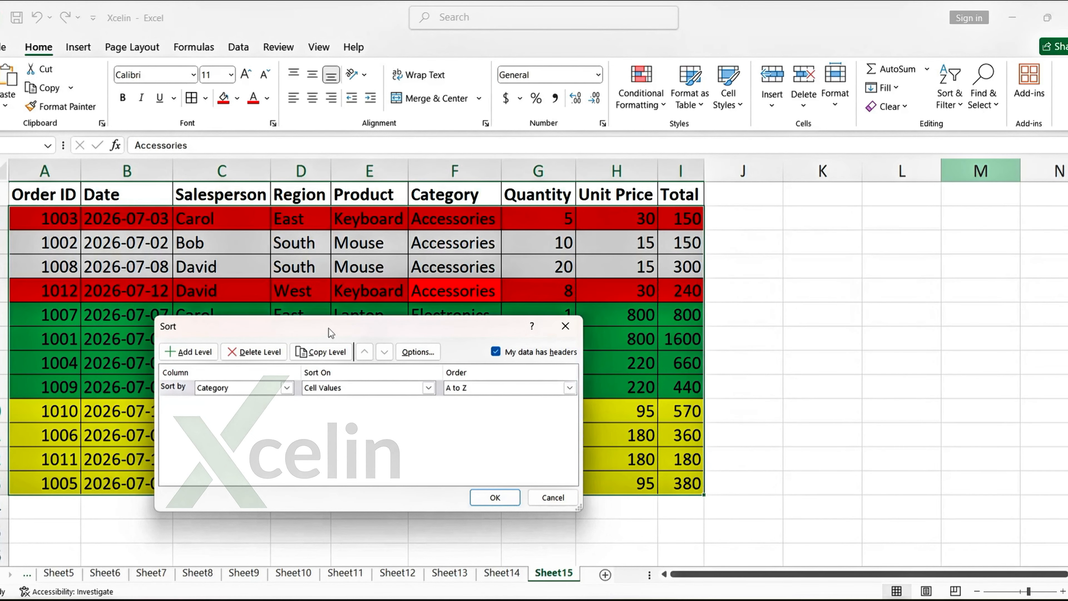
{"action": "left_click_drag", "start_coordinate": [328, 329], "coordinate": [368, 353]}
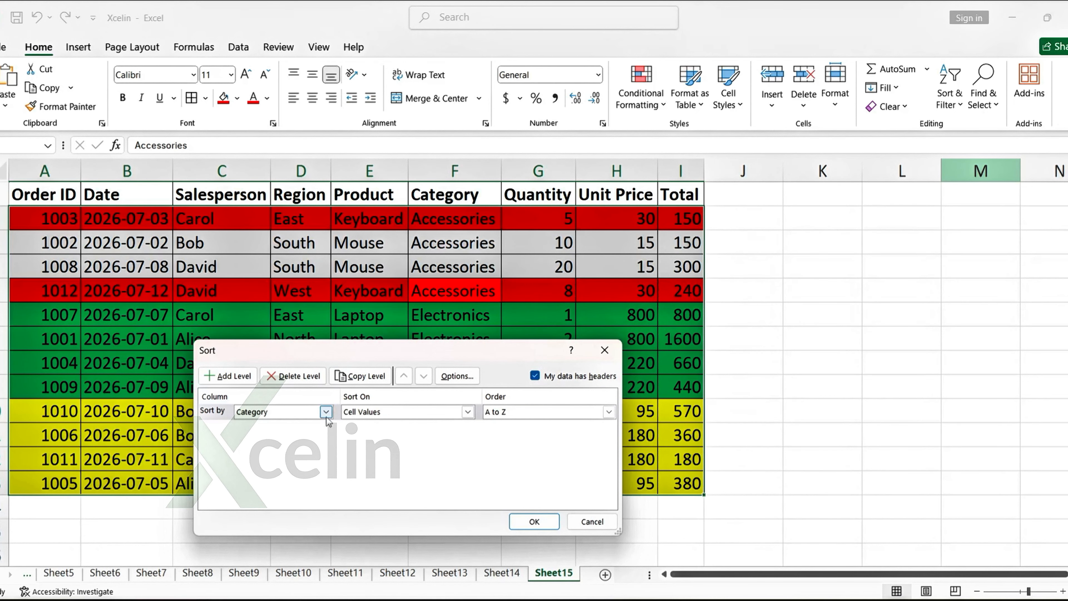
{"action": "left_click", "coordinate": [295, 412]}
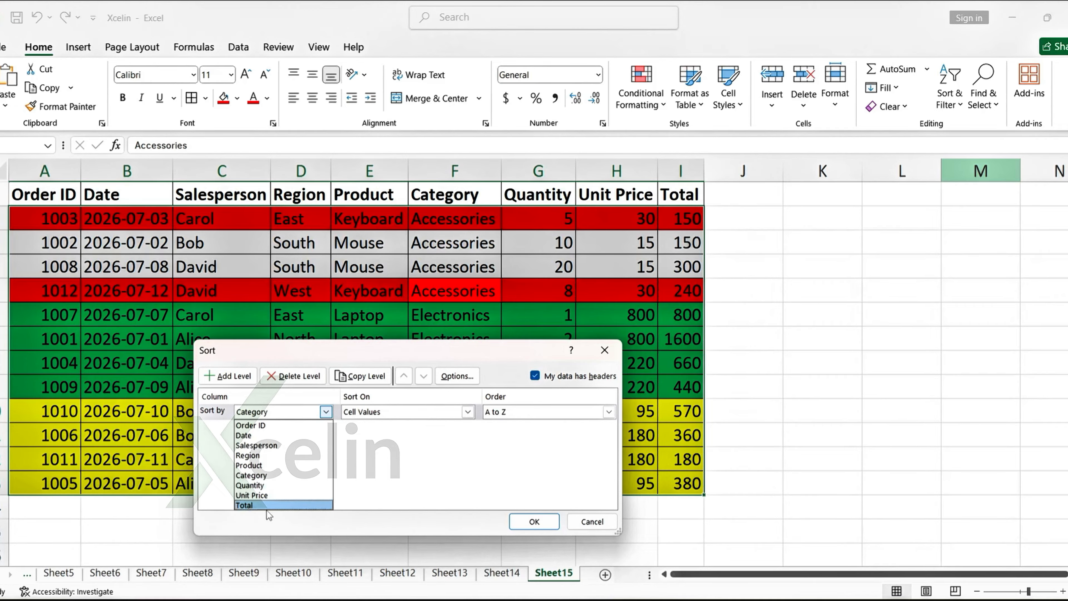
{"action": "left_click", "coordinate": [261, 475]}
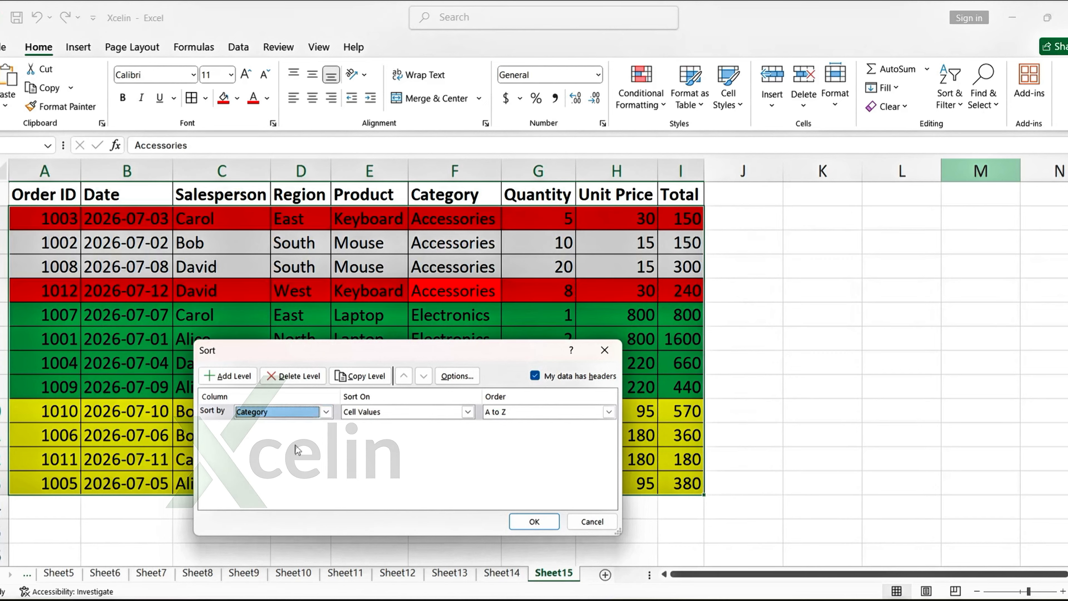
Set the first sort level to sort on Cell Color with green on top.
{"action": "left_click", "coordinate": [389, 413]}
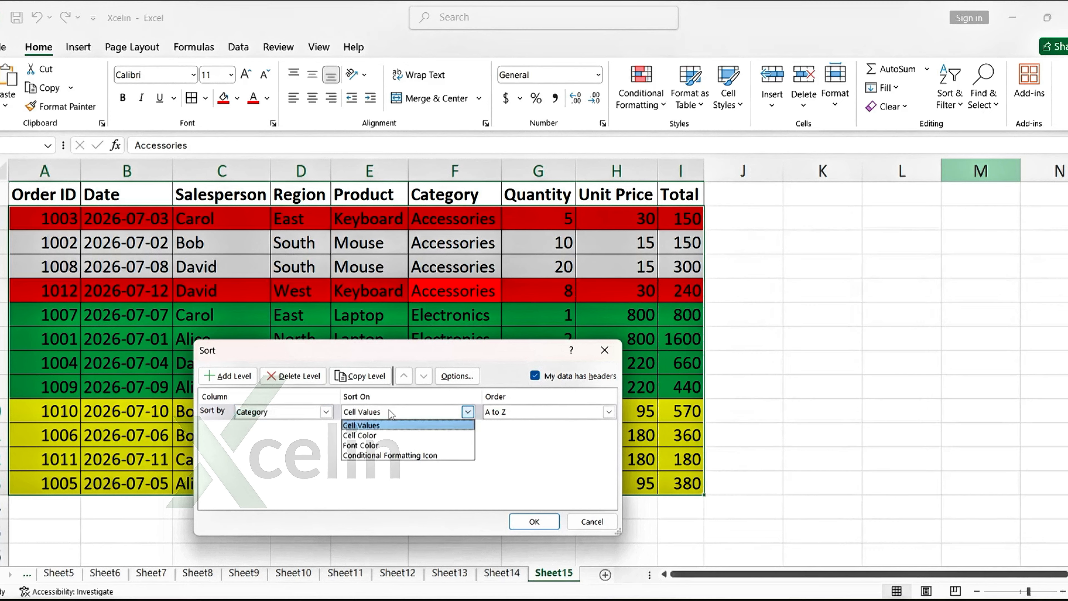
{"action": "left_click", "coordinate": [388, 436]}
{"action": "left_click", "coordinate": [542, 416]}
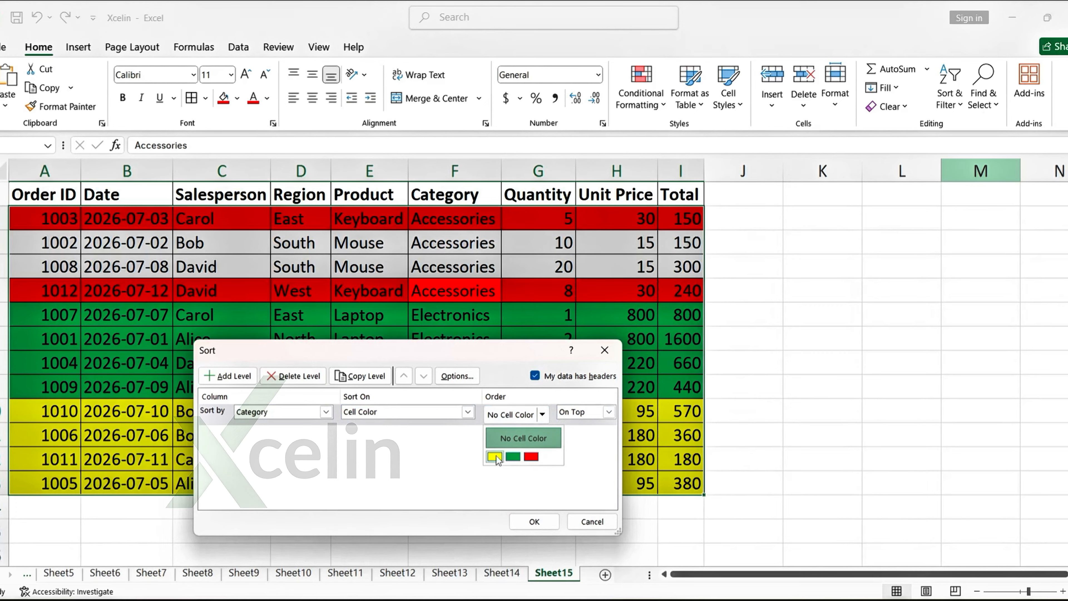
{"action": "left_click", "coordinate": [513, 457]}
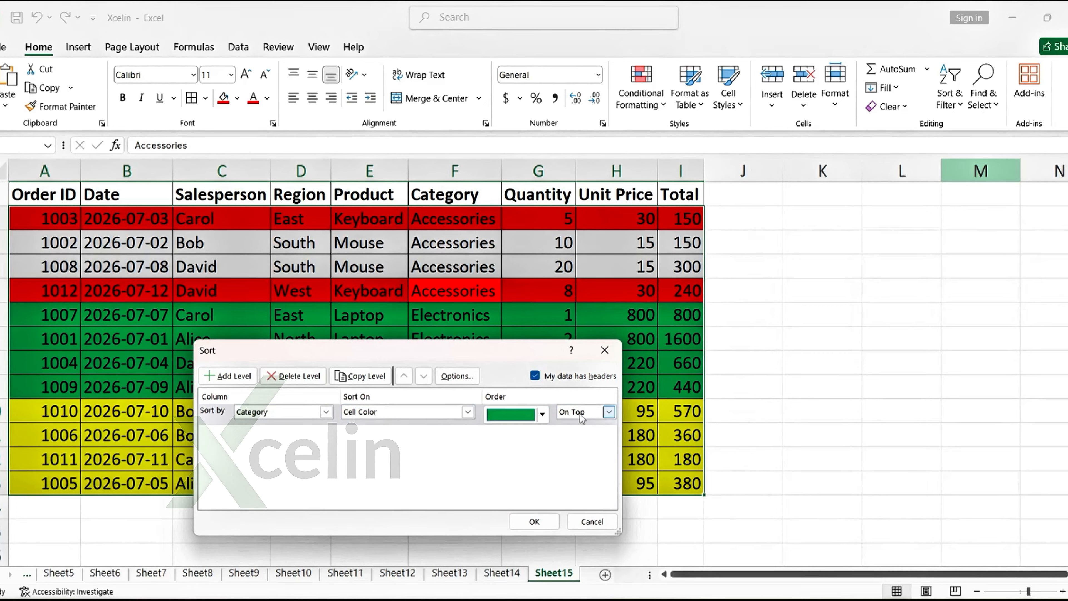
Add a second sort level for Category based on Cell Color, with yellow on top.
{"action": "left_click", "coordinate": [229, 376]}
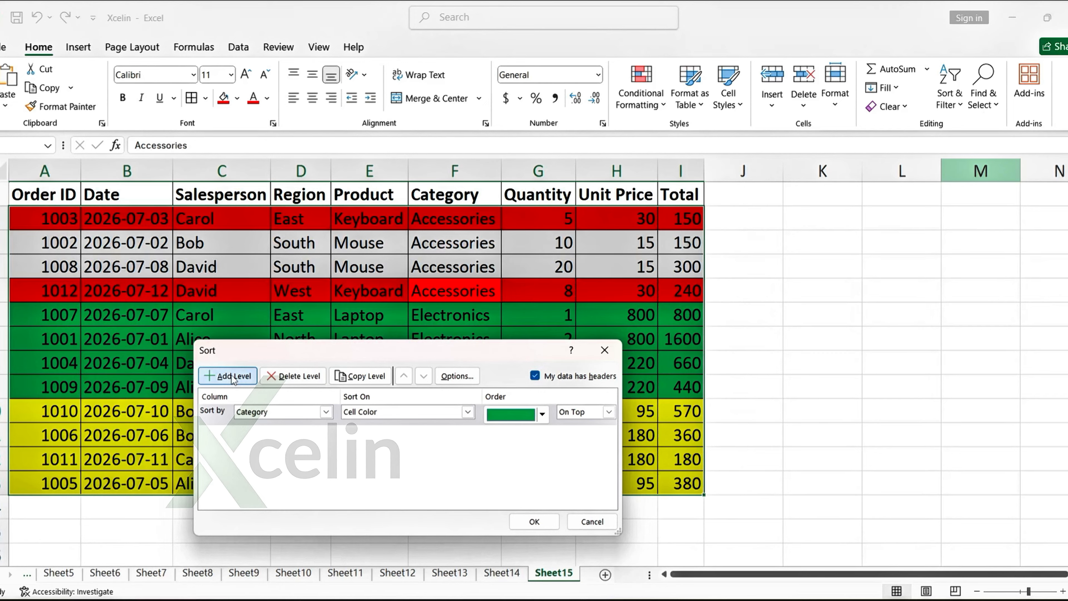
{"action": "left_click", "coordinate": [326, 433]}
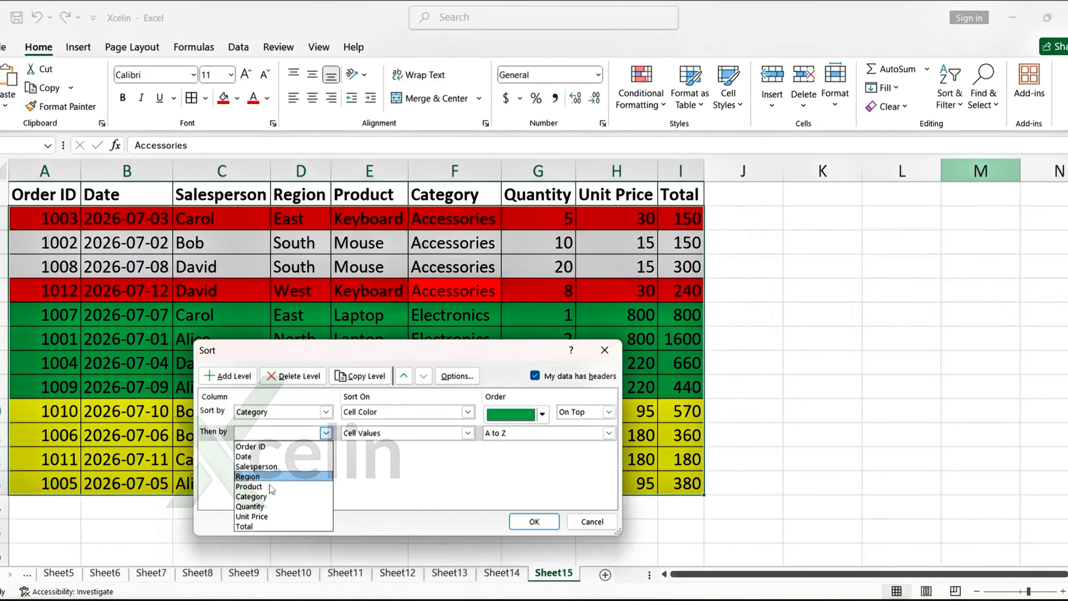
{"action": "left_click", "coordinate": [264, 500]}
{"action": "left_click", "coordinate": [467, 433]}
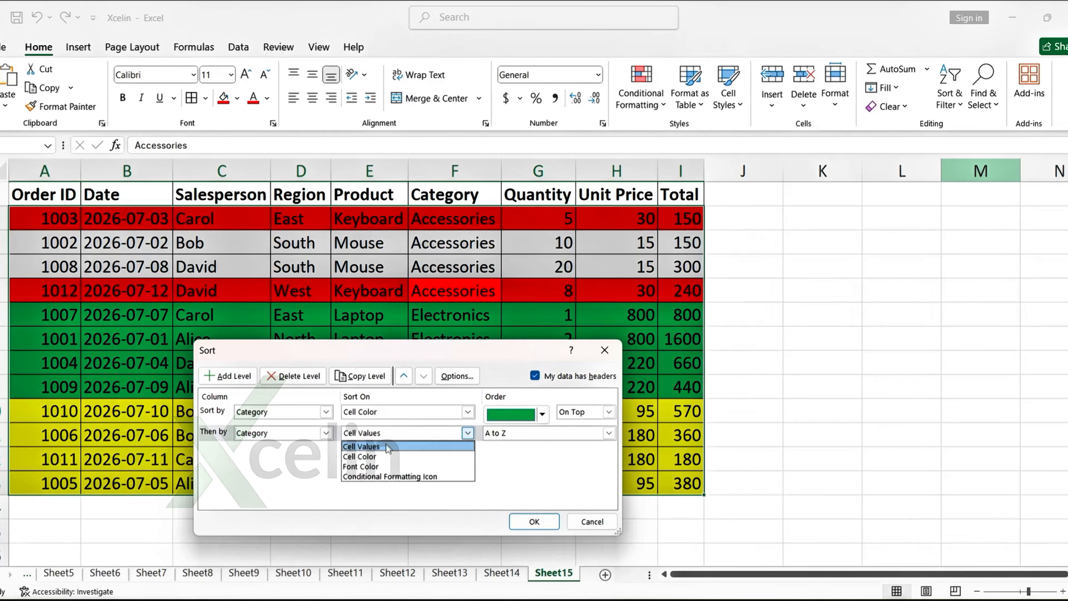
{"action": "left_click", "coordinate": [387, 457]}
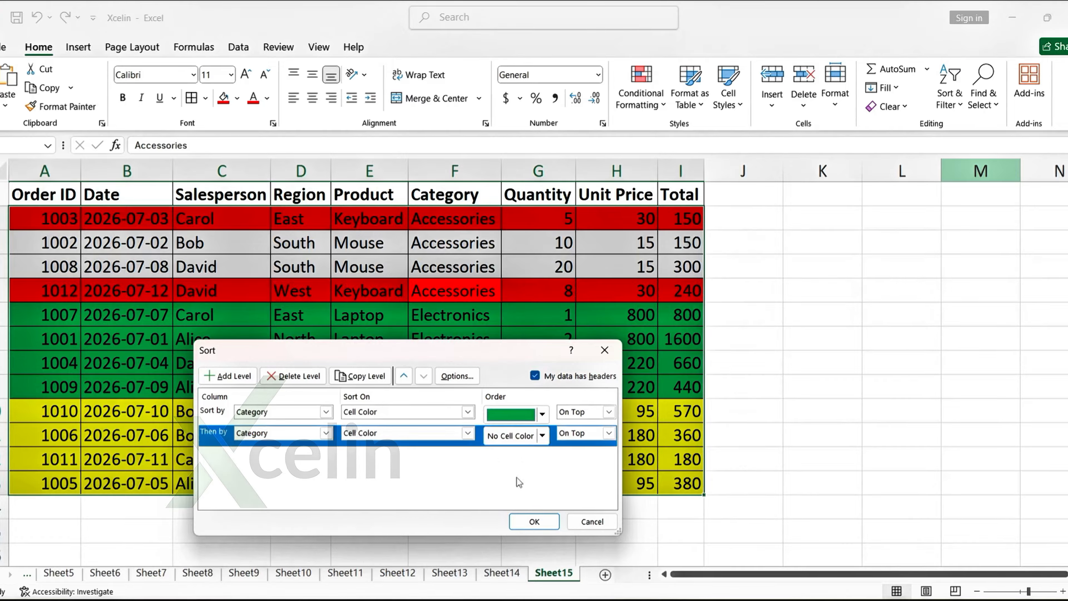
{"action": "left_click", "coordinate": [541, 436]}
{"action": "left_click", "coordinate": [495, 478]}
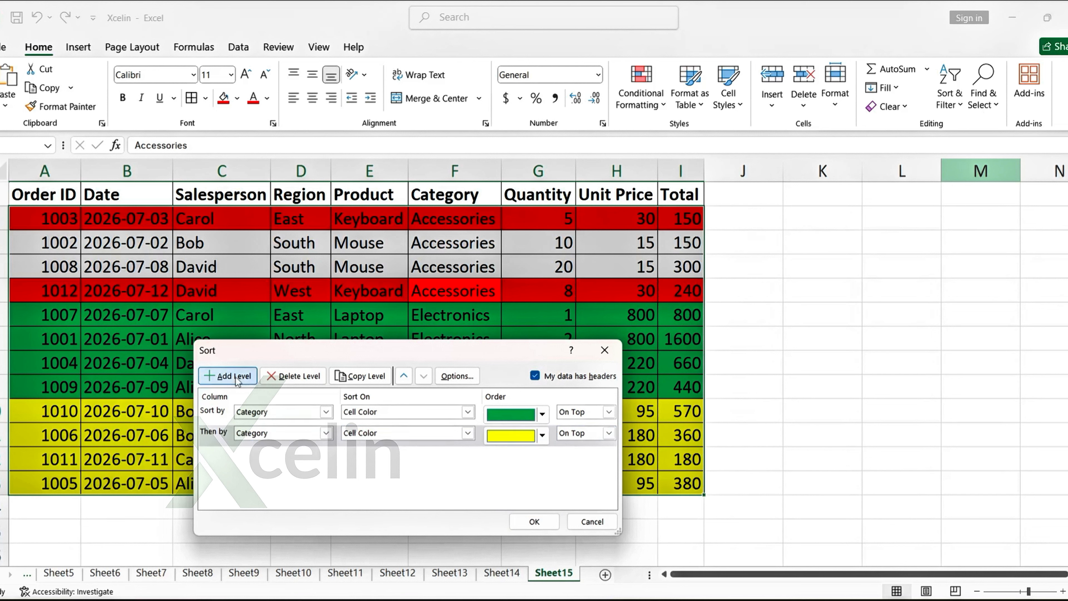
Add a third sort level for Category based on Cell Color with red on top, and apply the custom sort.
{"action": "left_click", "coordinate": [227, 376]}
{"action": "left_click", "coordinate": [295, 456]}
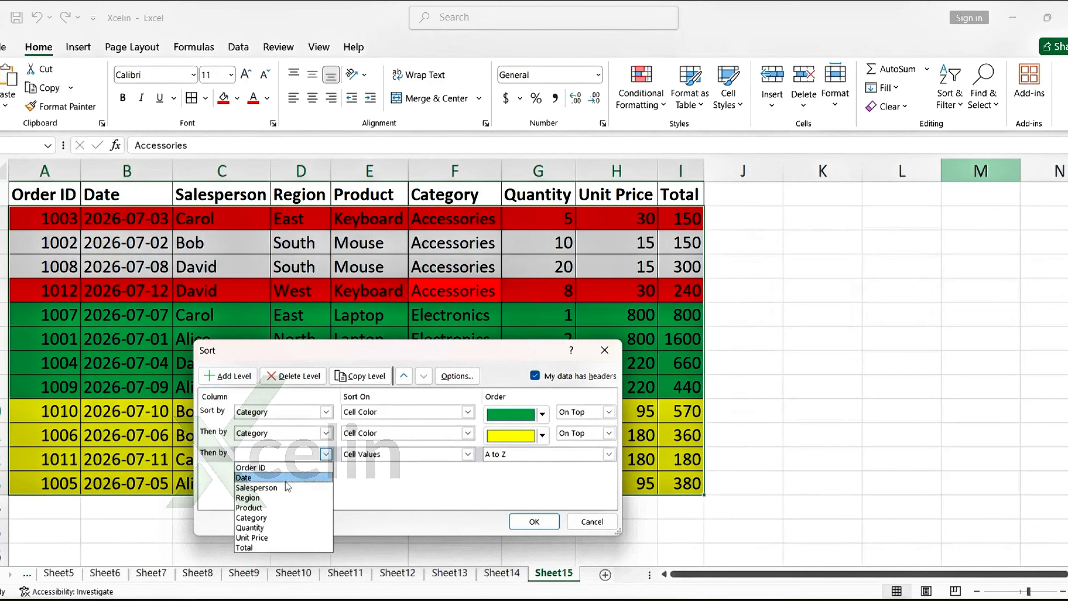
{"action": "left_click", "coordinate": [275, 517]}
{"action": "left_click", "coordinate": [410, 449]}
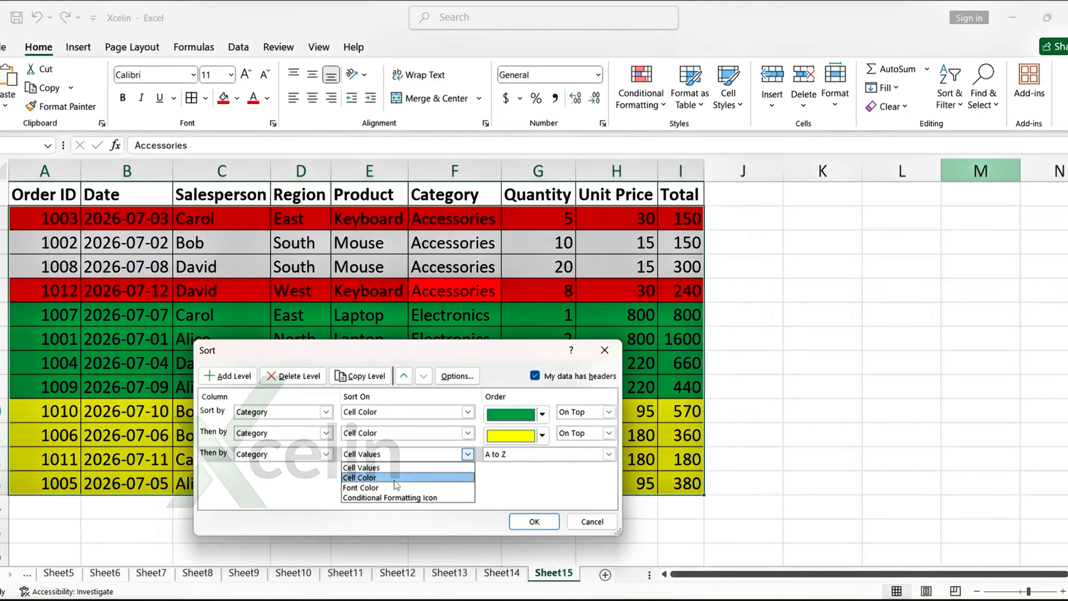
{"action": "left_click", "coordinate": [471, 475]}
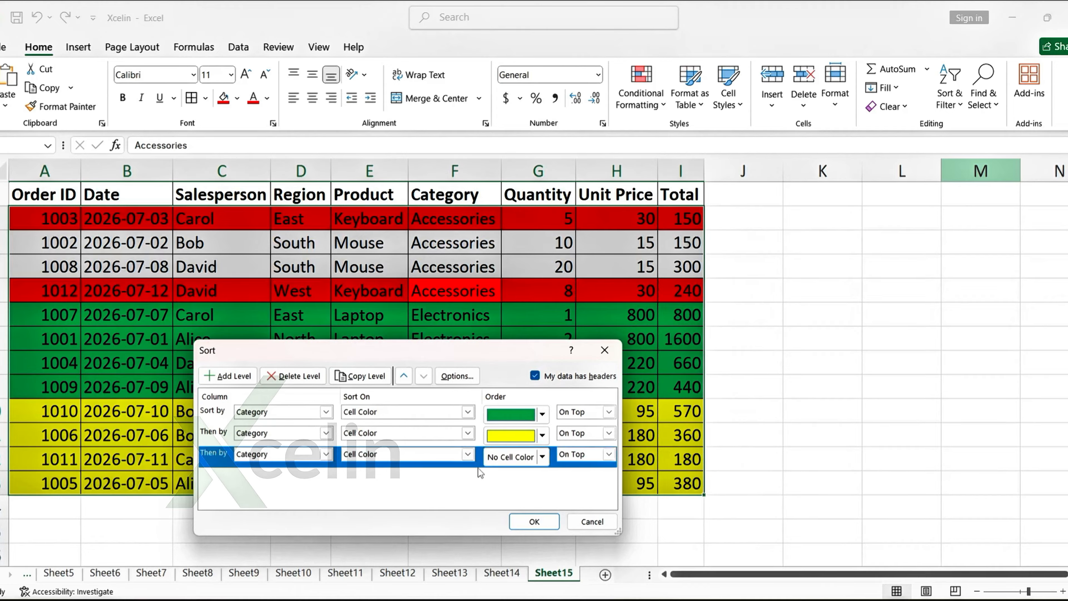
{"action": "left_click", "coordinate": [542, 458]}
{"action": "left_click", "coordinate": [532, 499]}
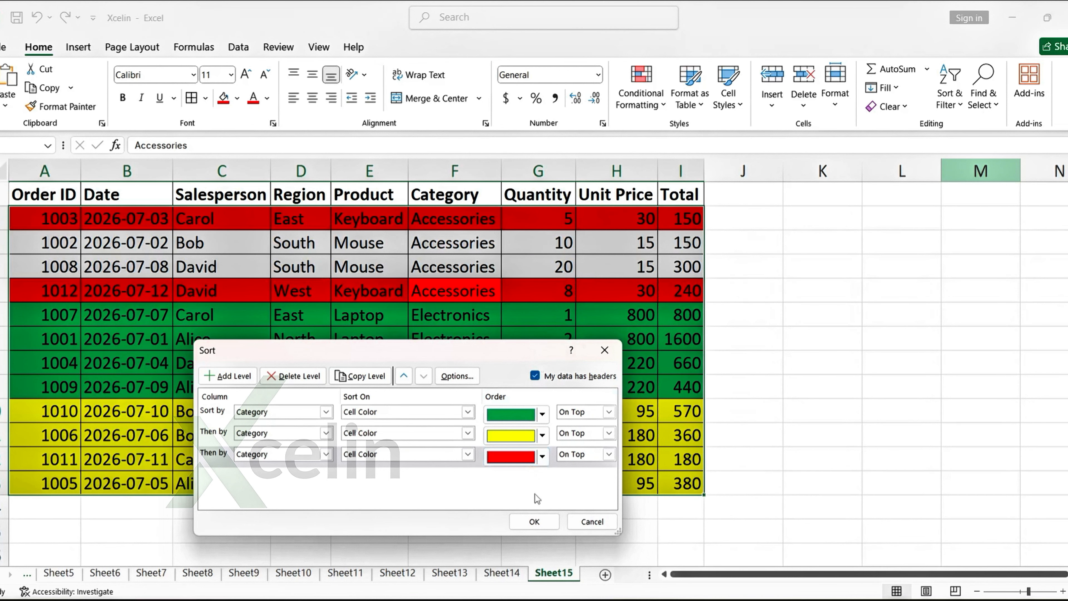
{"action": "left_click", "coordinate": [535, 521]}
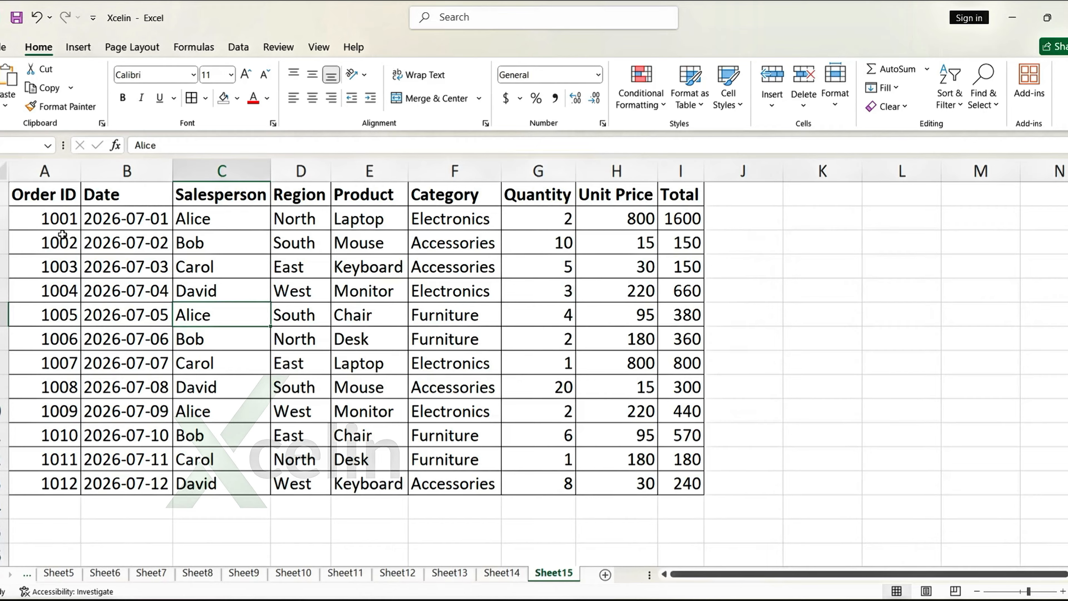
Turn on filtering for the header row from Order ID to Total and turn it off again.
{"action": "left_click", "coordinate": [198, 224]}
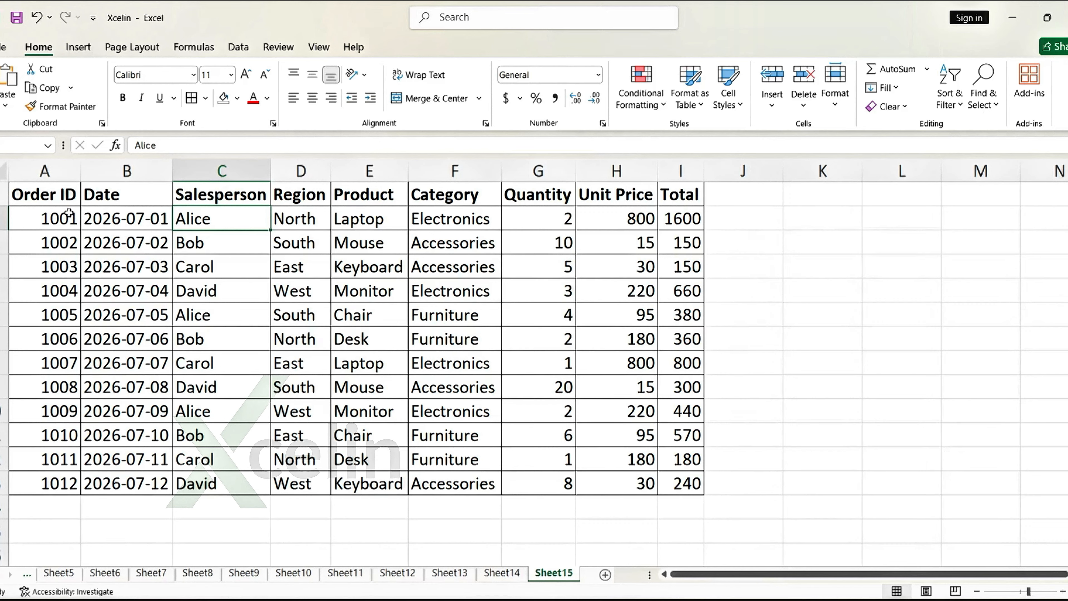
{"action": "left_click_drag", "start_coordinate": [61, 197], "coordinate": [686, 196]}
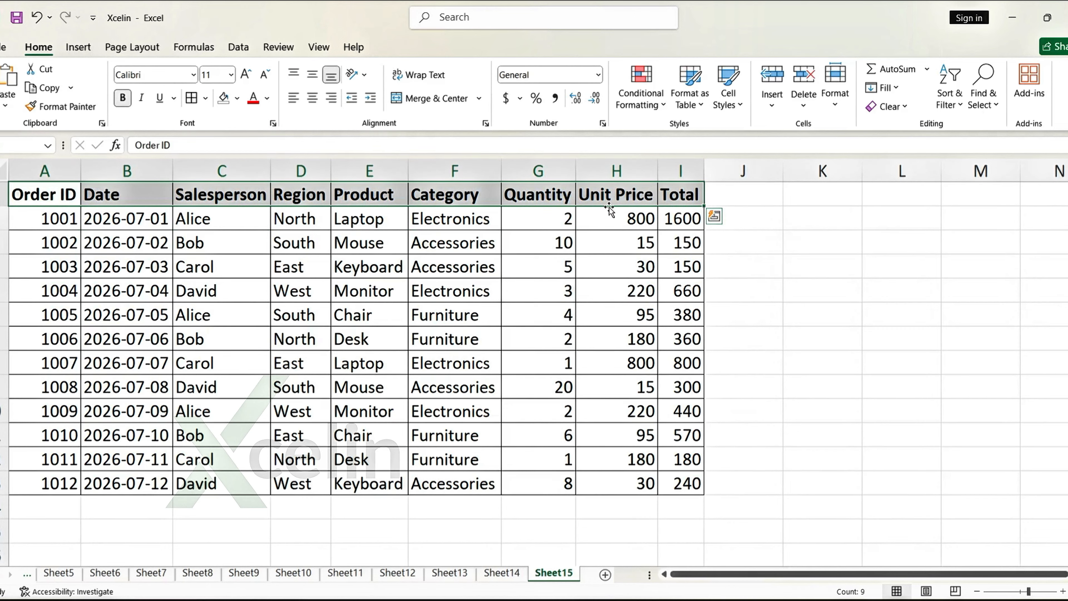
{"action": "left_click", "coordinate": [949, 99]}
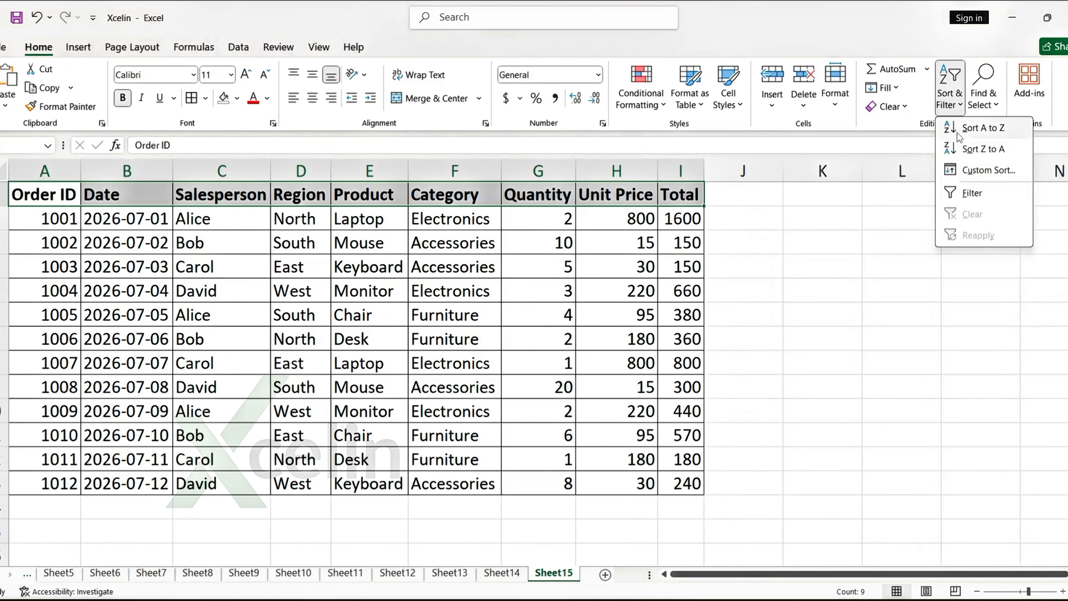
{"action": "left_click", "coordinate": [967, 193]}
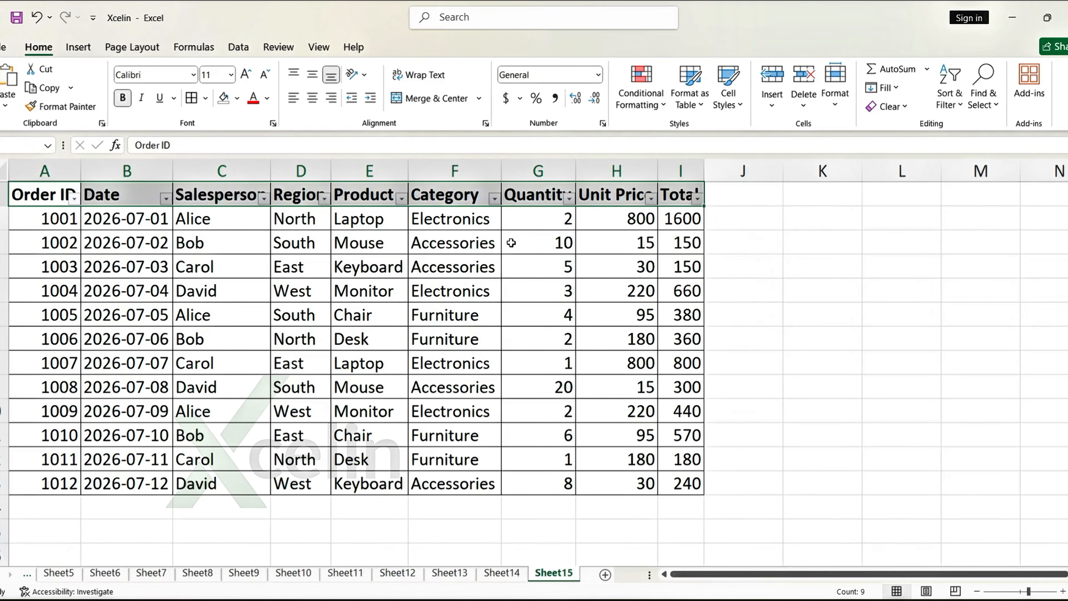
{"action": "key", "text": "ctrl+shift+l"}
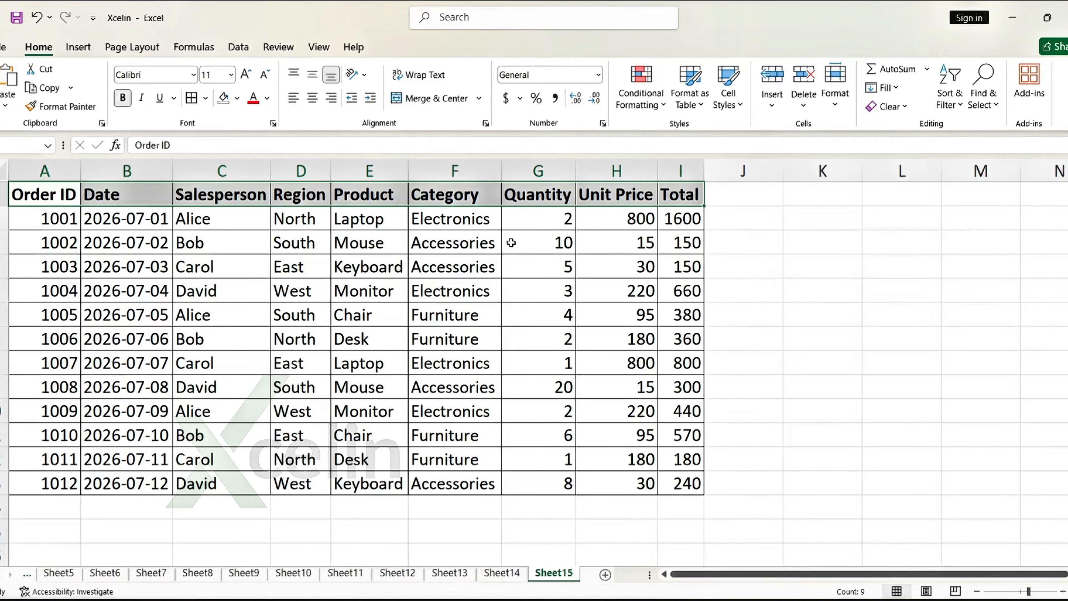
Turn on filtering for the unfilled sales table and filter the Salesperson column to only the first listed salesperson.
{"action": "left_click", "coordinate": [455, 308]}
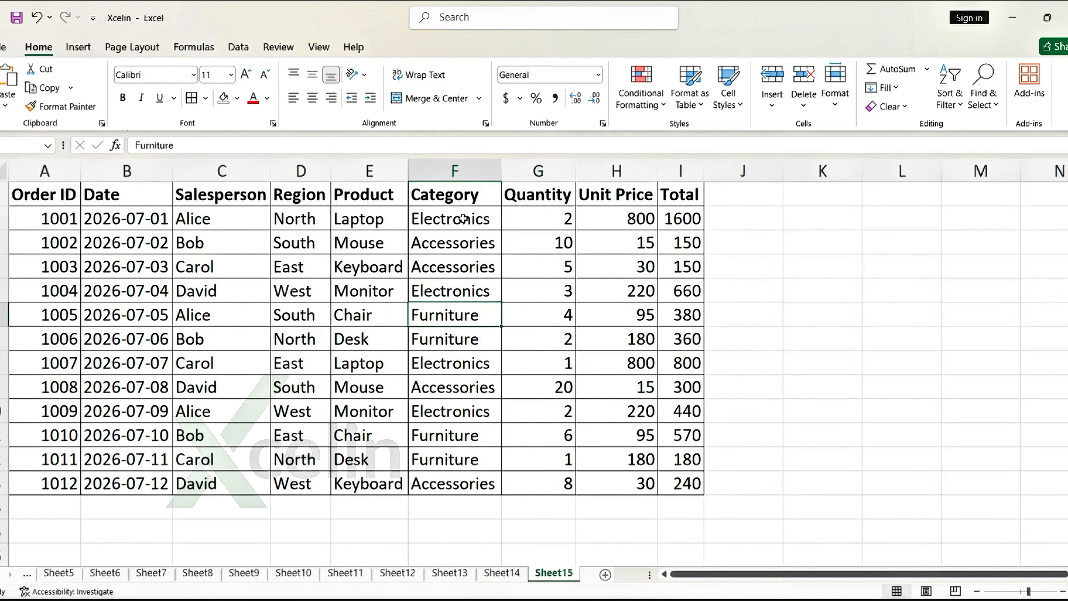
{"action": "key", "text": "ctrl+shift+l"}
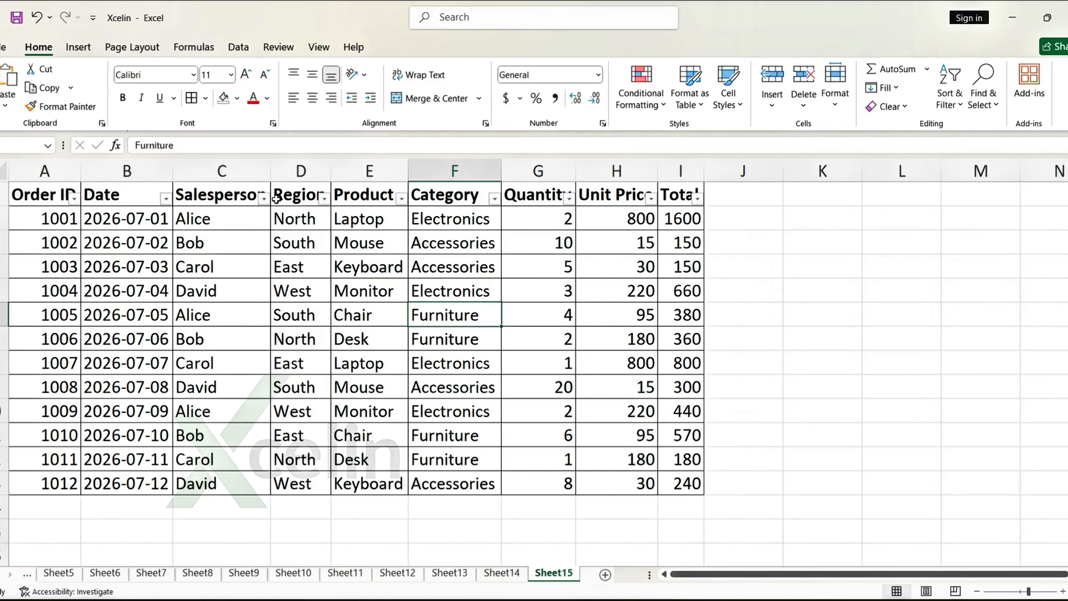
{"action": "left_click", "coordinate": [264, 200]}
{"action": "left_click", "coordinate": [141, 389]}
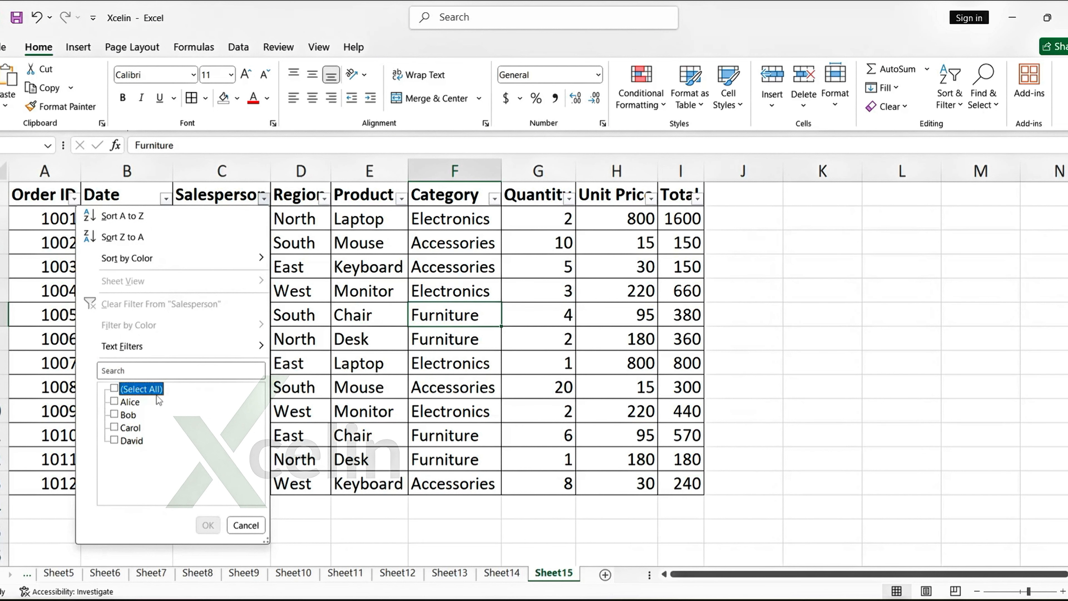
{"action": "left_click", "coordinate": [129, 402]}
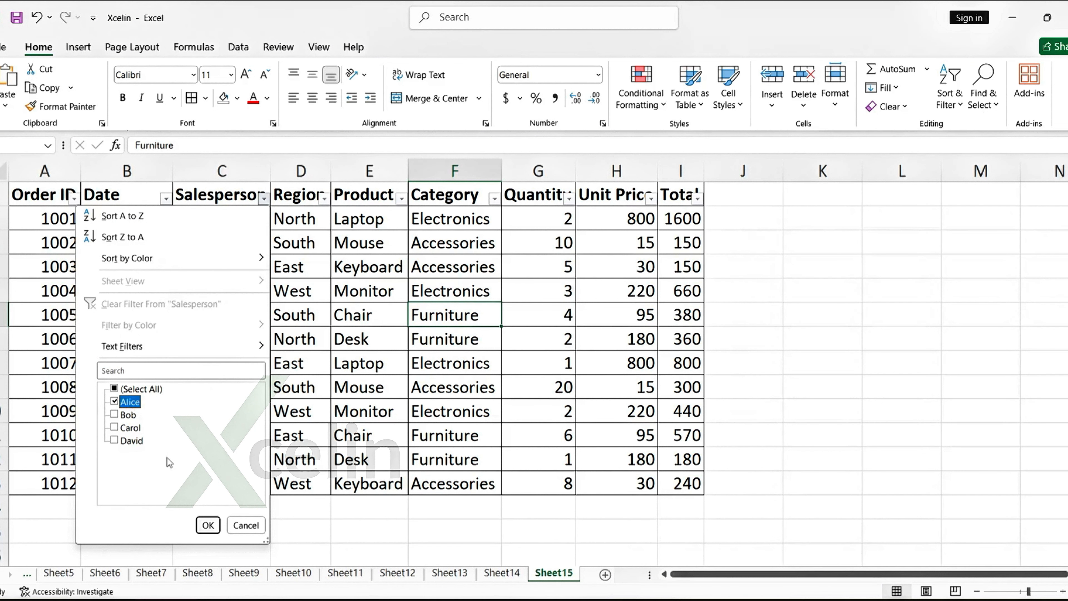
{"action": "left_click", "coordinate": [207, 525]}
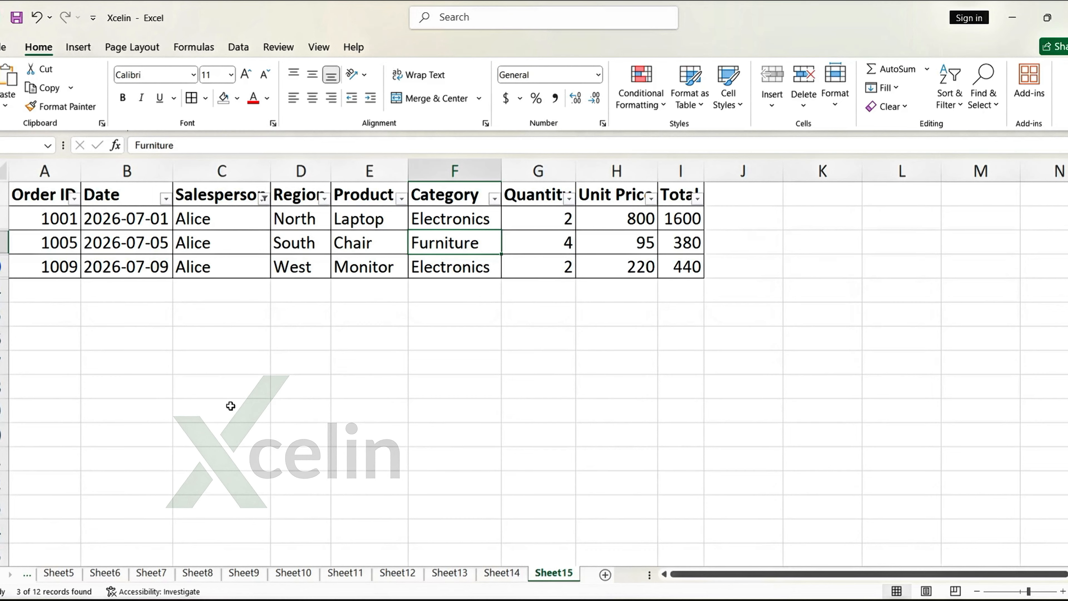
Change the Salesperson filter to show only the second listed salesperson.
{"action": "left_click", "coordinate": [264, 198]}
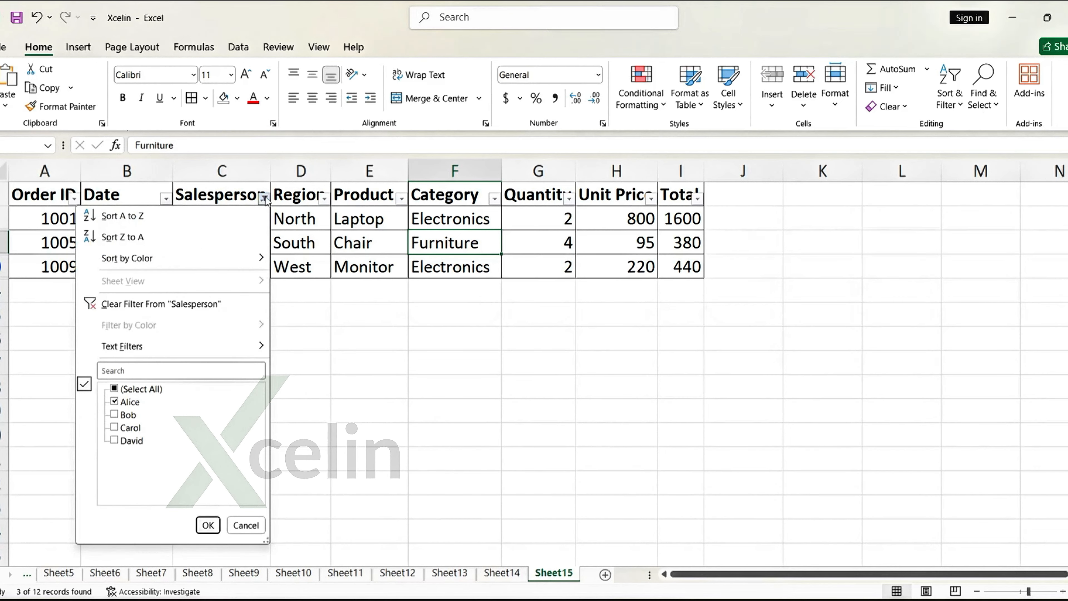
{"action": "left_click", "coordinate": [129, 402]}
{"action": "left_click", "coordinate": [128, 415]}
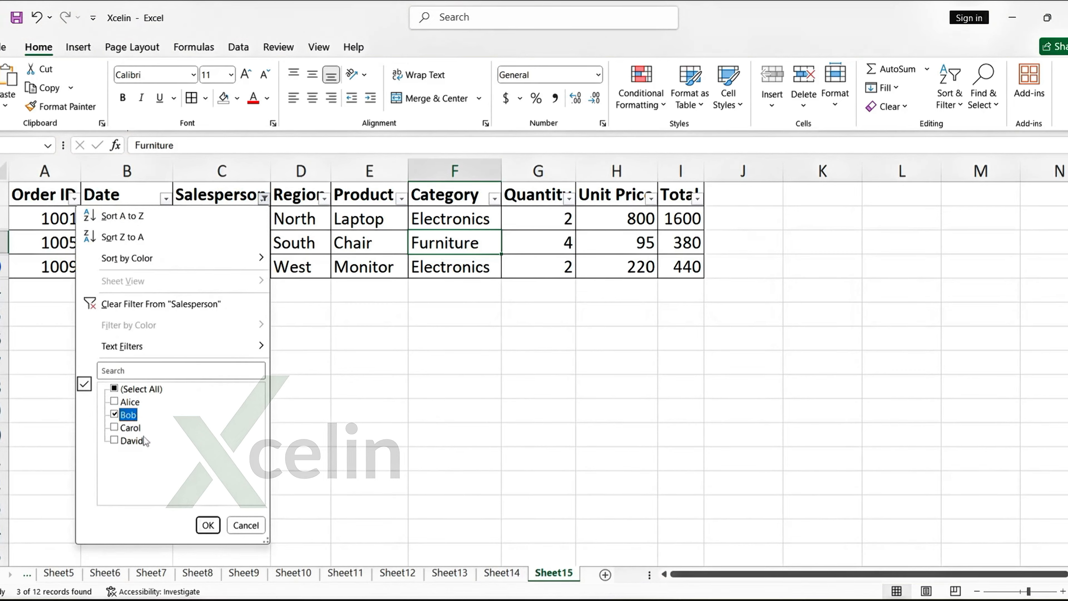
{"action": "left_click", "coordinate": [207, 525]}
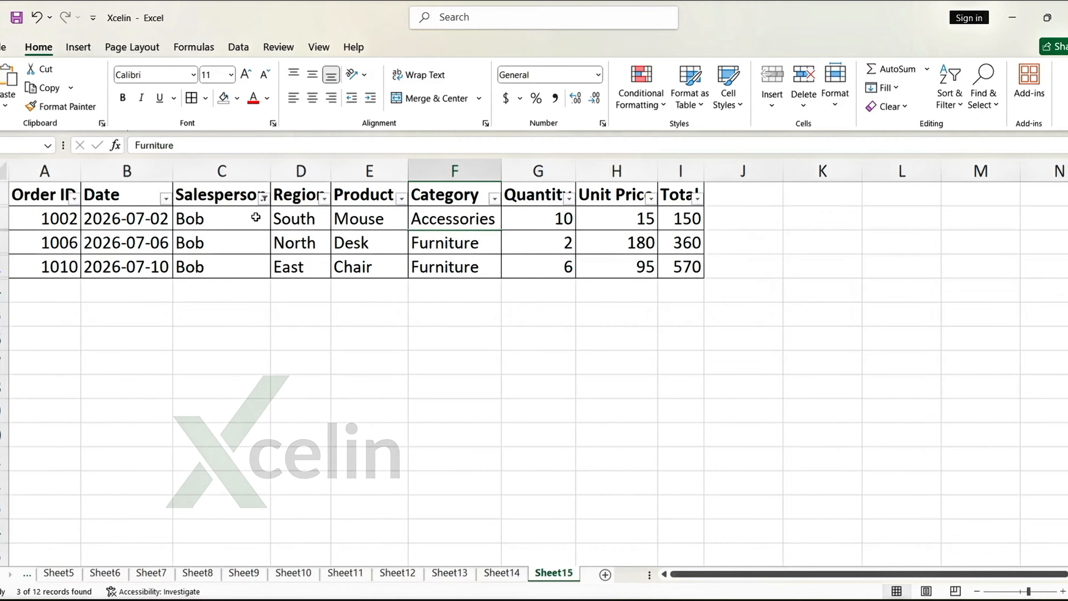
Reselect all salespeople in the Salesperson filter and apply it to show every row.
{"action": "left_click", "coordinate": [264, 197]}
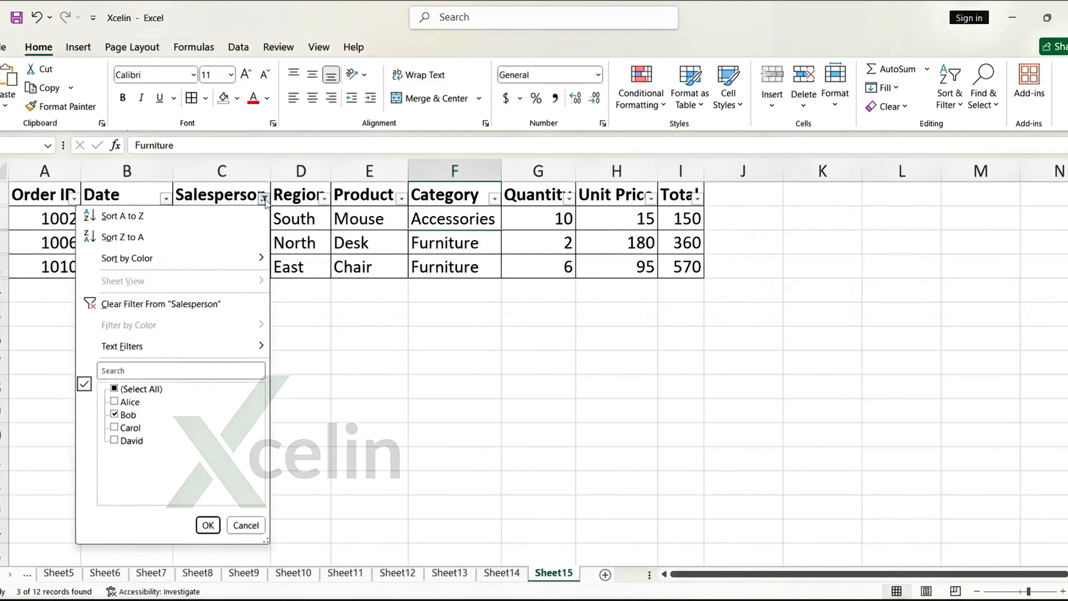
{"action": "left_click", "coordinate": [140, 390]}
{"action": "left_click", "coordinate": [207, 526]}
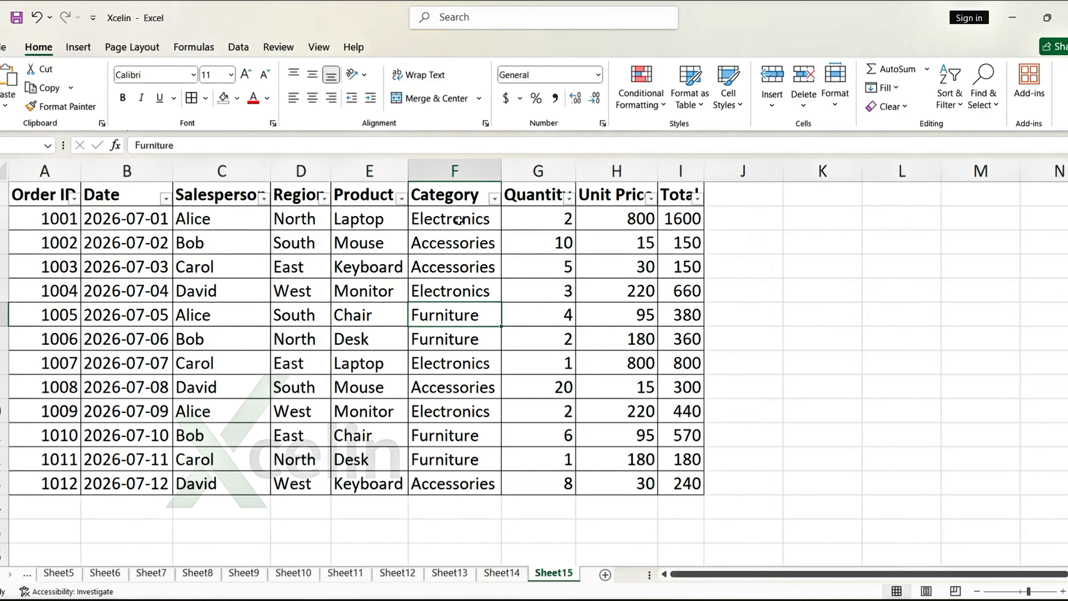
Filter the Category column to show only Accessories.
{"action": "left_click", "coordinate": [494, 198]}
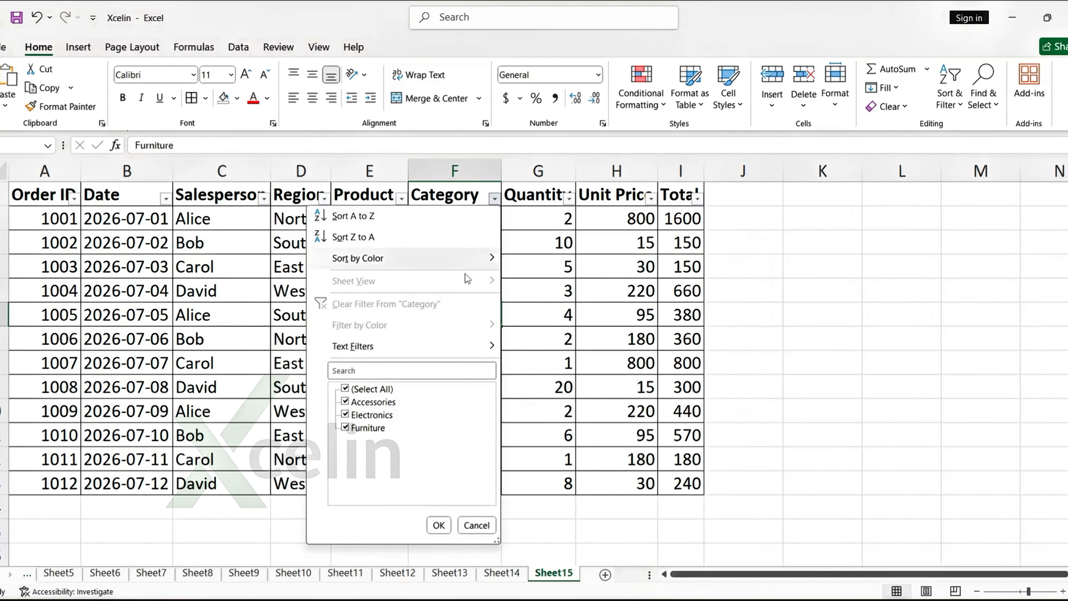
{"action": "left_click", "coordinate": [372, 388]}
{"action": "left_click", "coordinate": [372, 402]}
{"action": "left_click", "coordinate": [439, 525]}
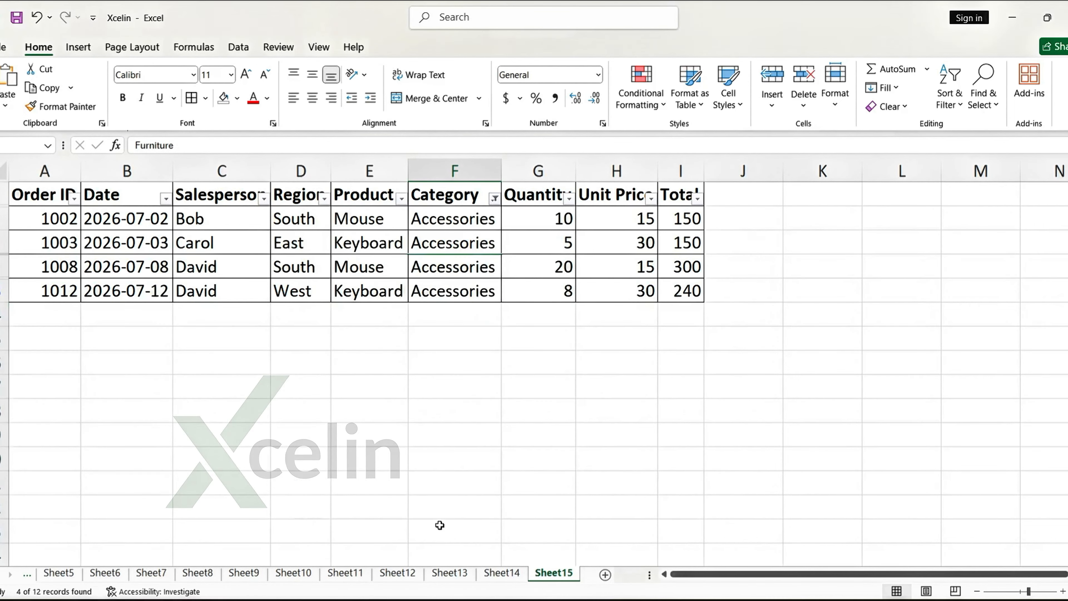
Reselect all categories in the Category filter and apply it to show every row.
{"action": "left_click", "coordinate": [494, 198]}
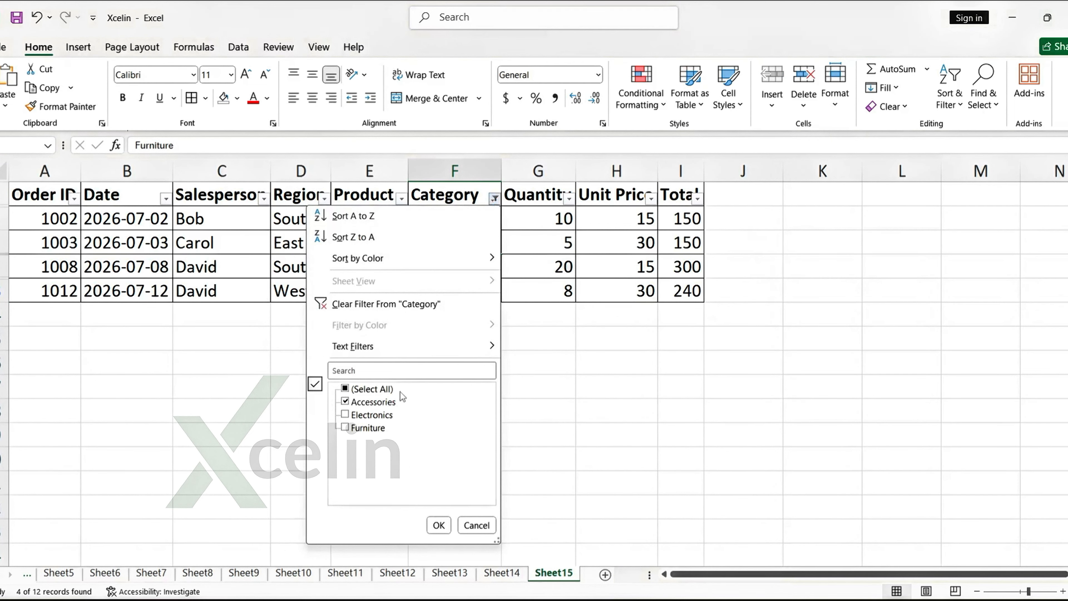
{"action": "left_click", "coordinate": [371, 388]}
{"action": "left_click", "coordinate": [438, 525]}
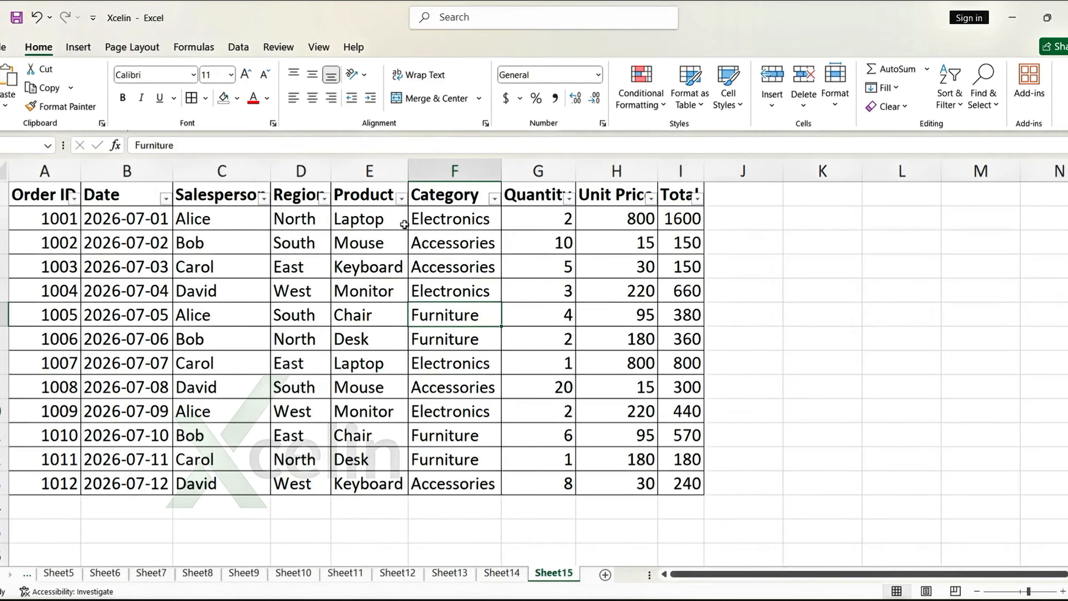
Filter the Product column to show only Laptop, and reselect all products to restore every row.
{"action": "left_click", "coordinate": [402, 198]}
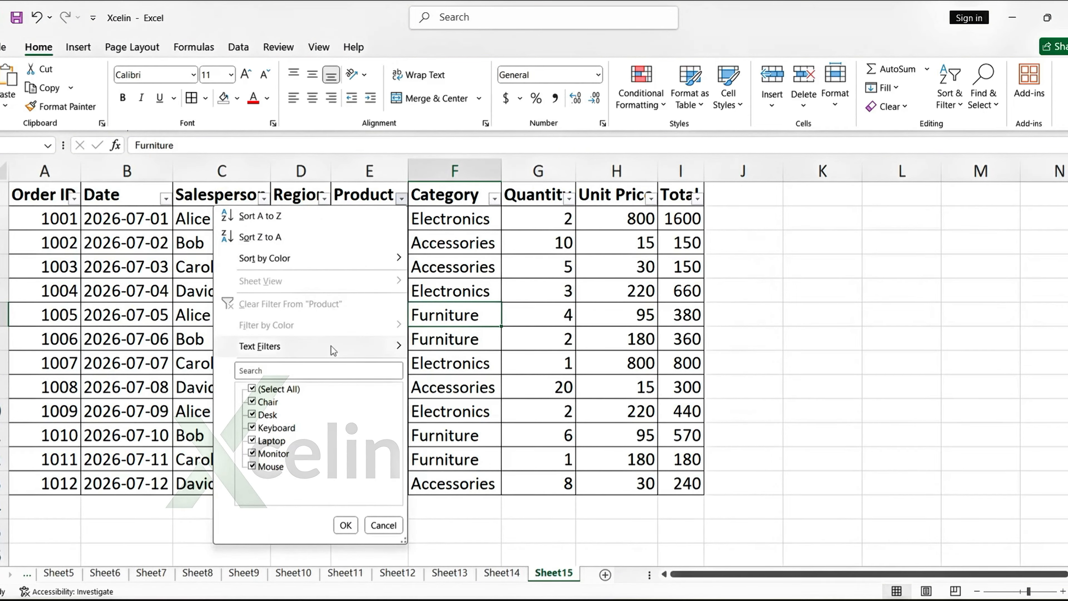
{"action": "left_click", "coordinate": [279, 390]}
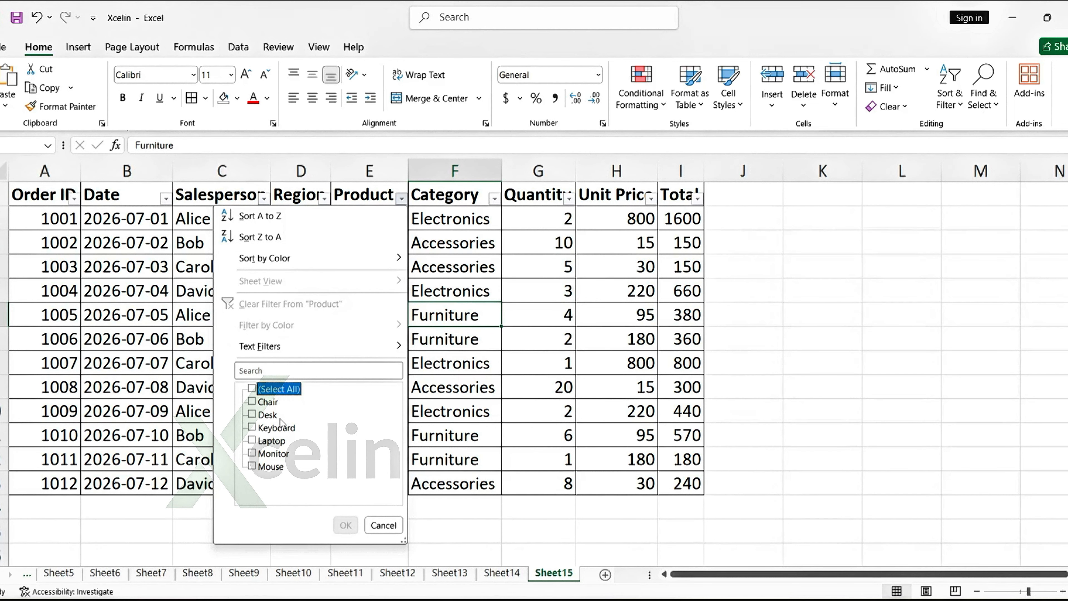
{"action": "left_click", "coordinate": [268, 442]}
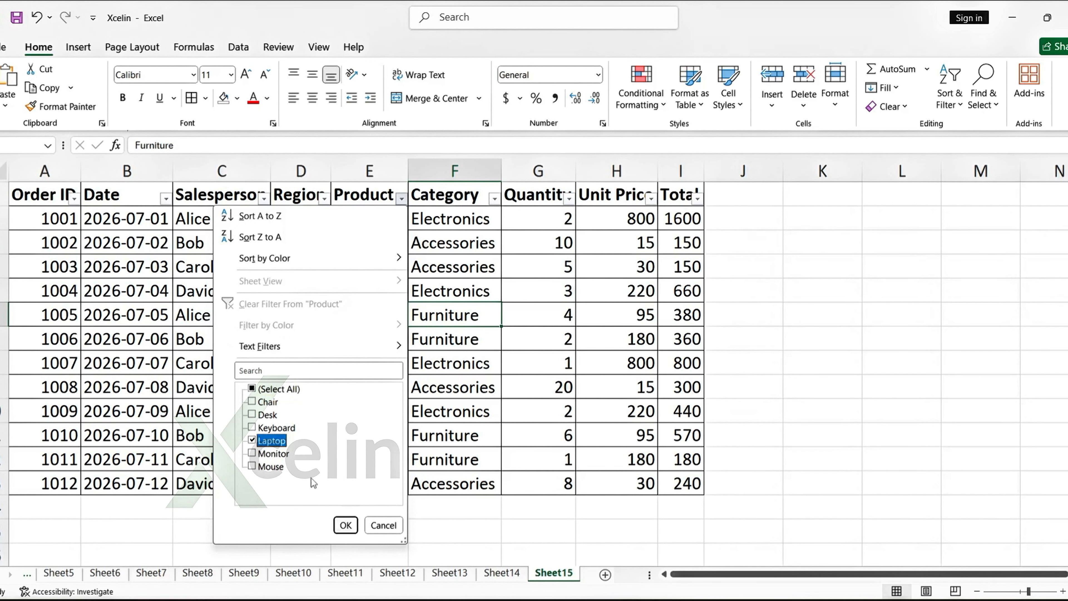
{"action": "left_click", "coordinate": [346, 524]}
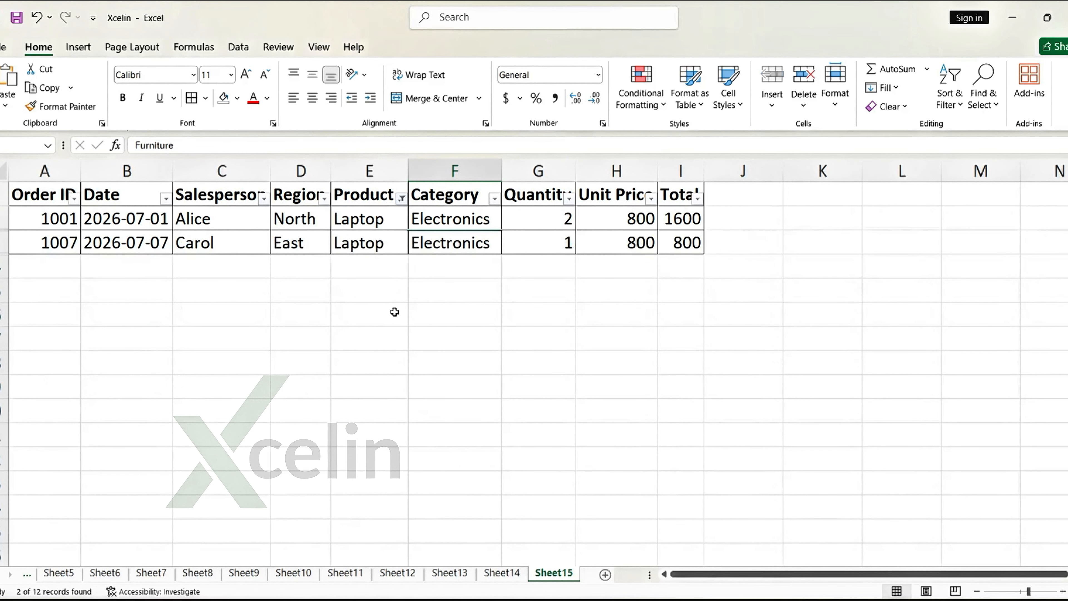
{"action": "left_click", "coordinate": [403, 200]}
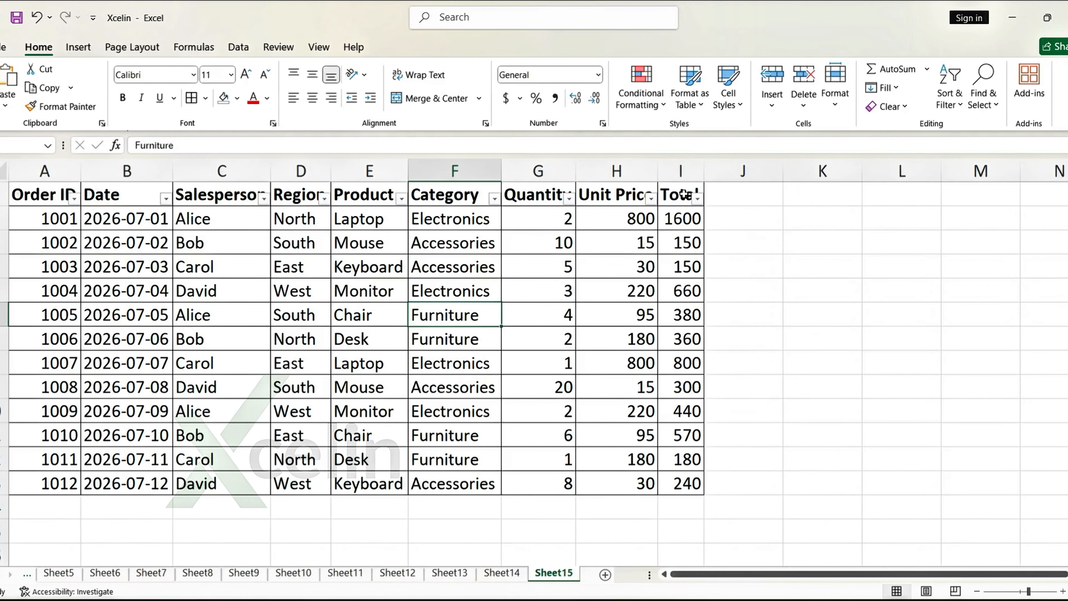
Apply a number filter to the Total column that shows only rows where the total equals 150.
{"action": "left_click", "coordinate": [698, 197]}
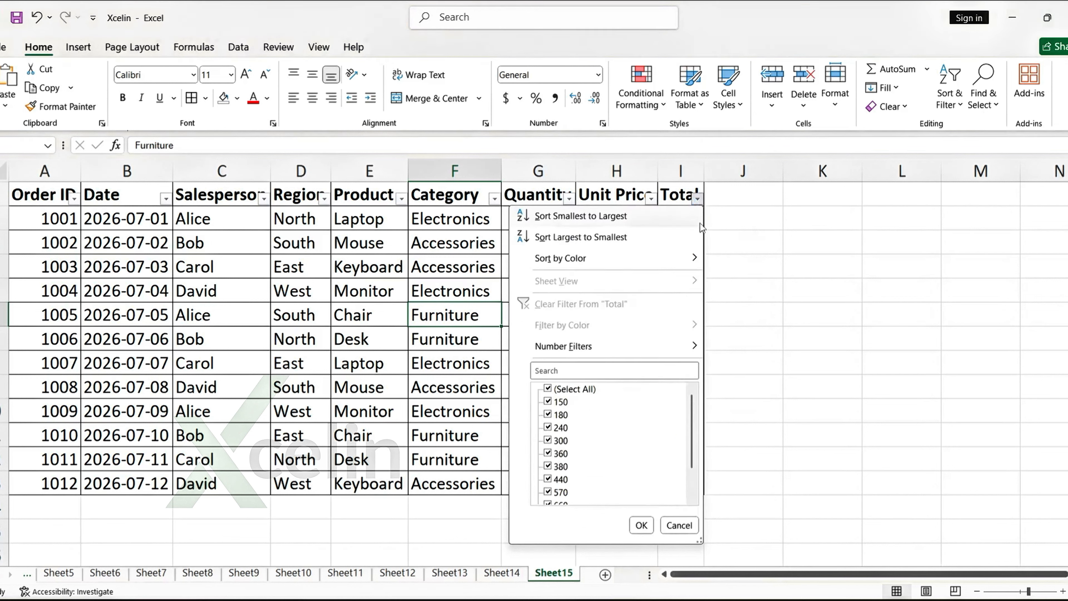
{"action": "mouse_move", "coordinate": [610, 352]}
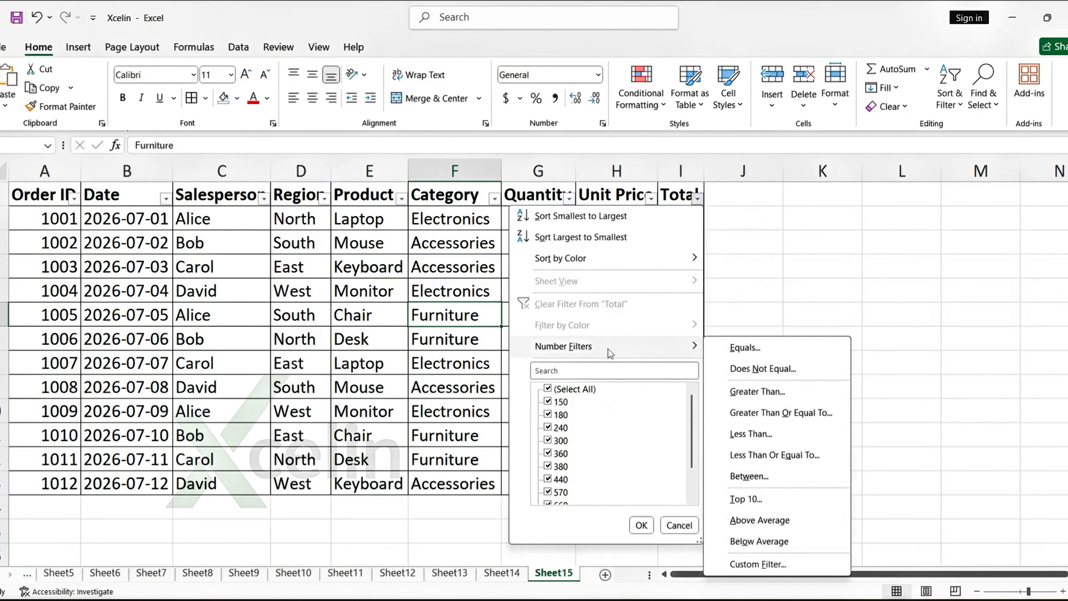
{"action": "left_click", "coordinate": [740, 350]}
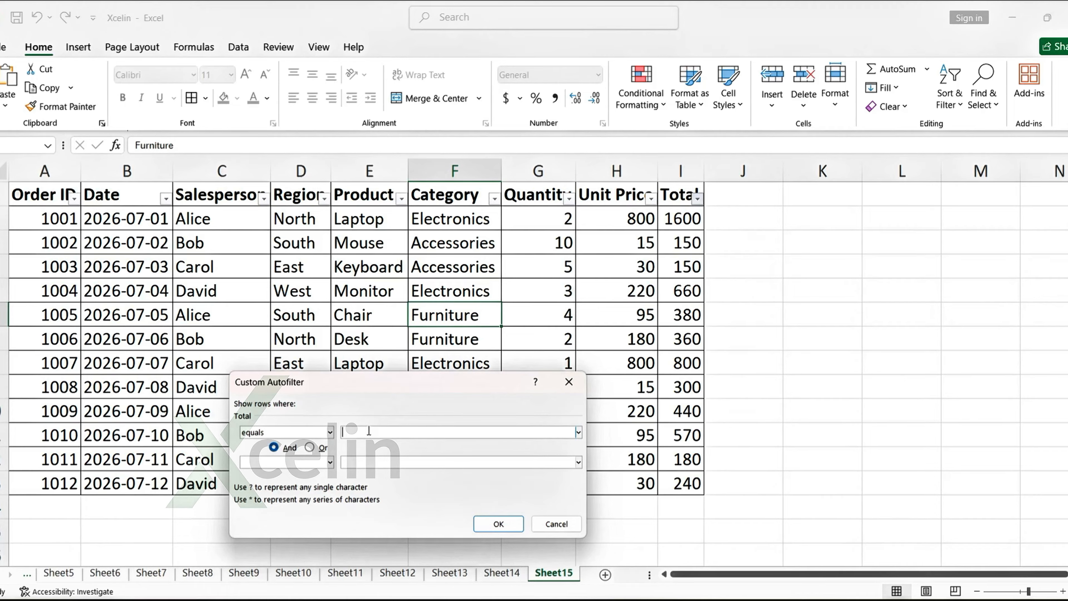
{"action": "type", "text": "150"}
{"action": "left_click", "coordinate": [497, 524]}
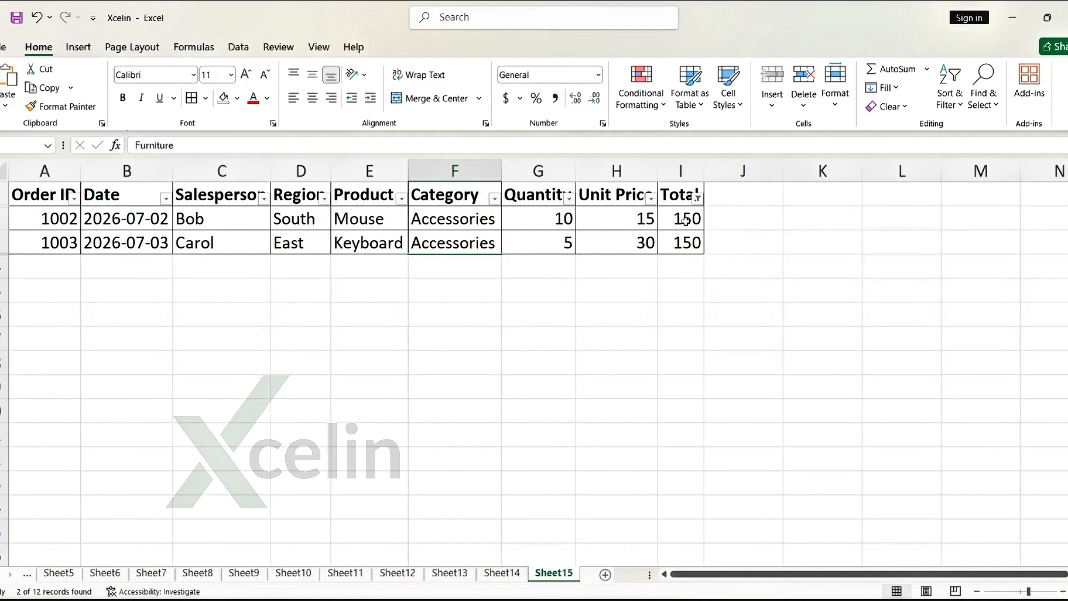
Change the Total column's equals filter to the value 800.
{"action": "left_click", "coordinate": [697, 197]}
{"action": "mouse_move", "coordinate": [610, 346]}
{"action": "left_click", "coordinate": [745, 348]}
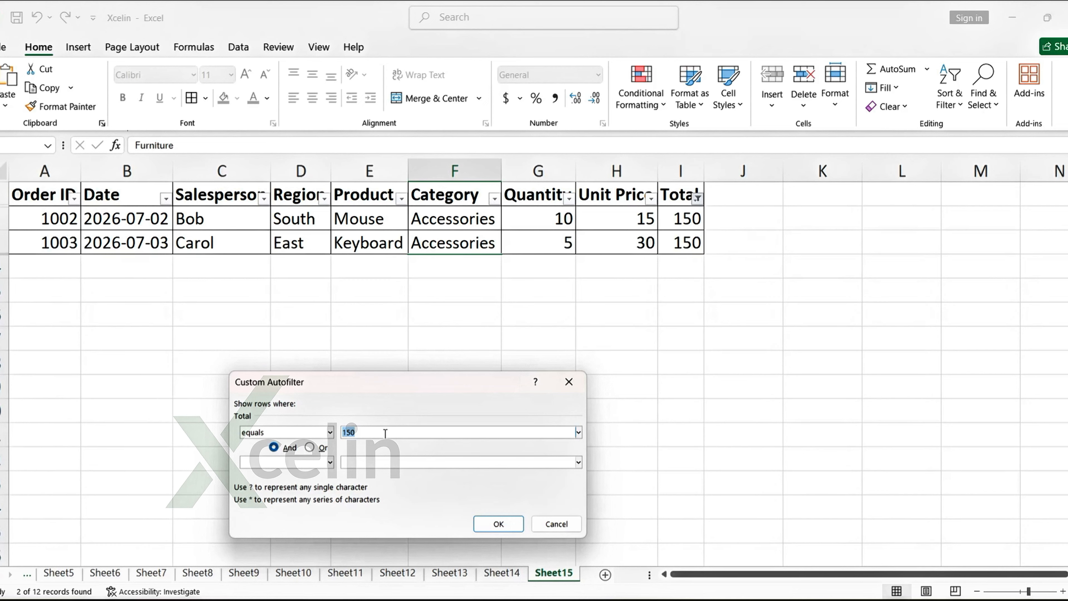
{"action": "type", "text": "800"}
{"action": "left_click", "coordinate": [499, 524]}
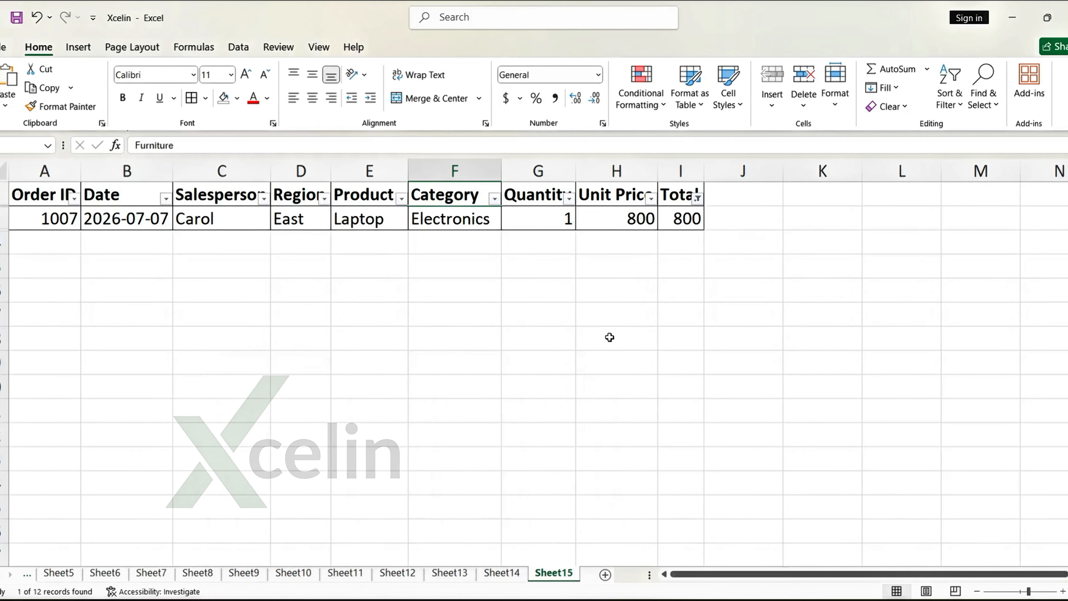
Replace the Total column's filter with a number filter for values less than 500.
{"action": "left_click", "coordinate": [698, 197]}
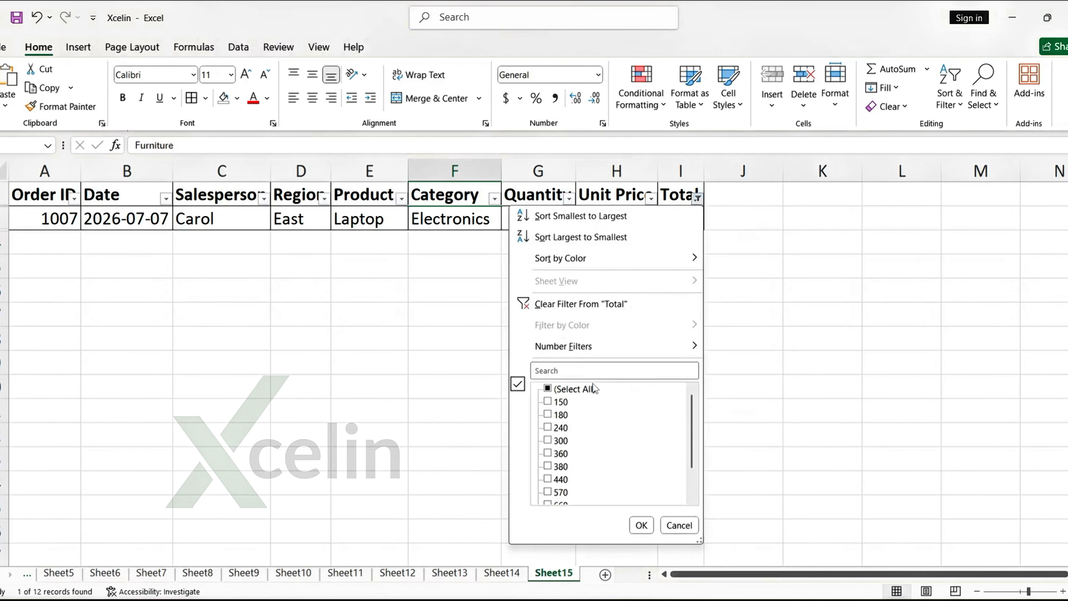
{"action": "mouse_move", "coordinate": [594, 345]}
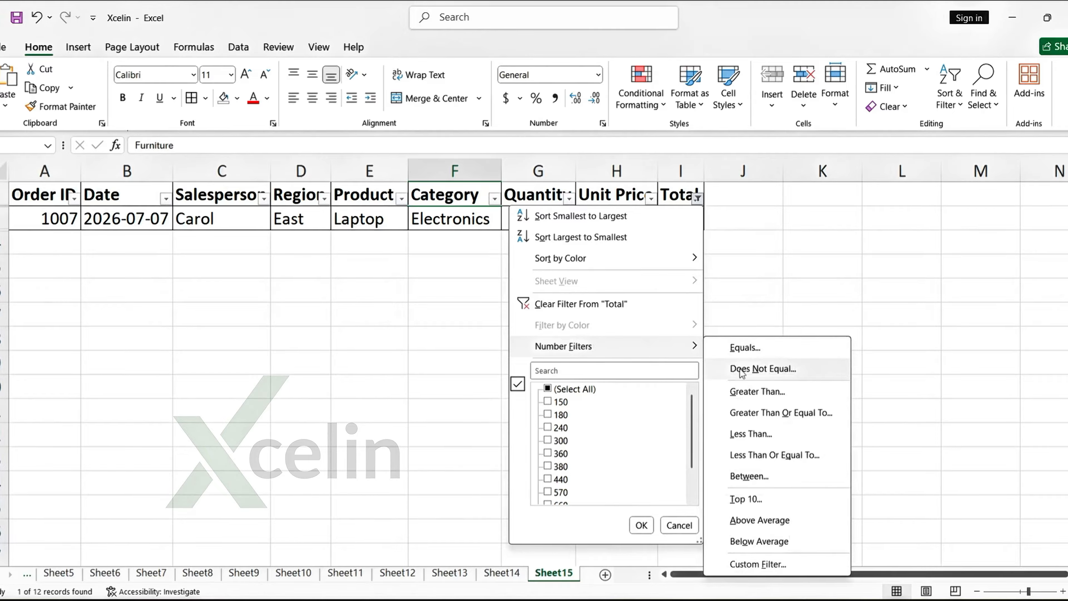
{"action": "left_click", "coordinate": [749, 434]}
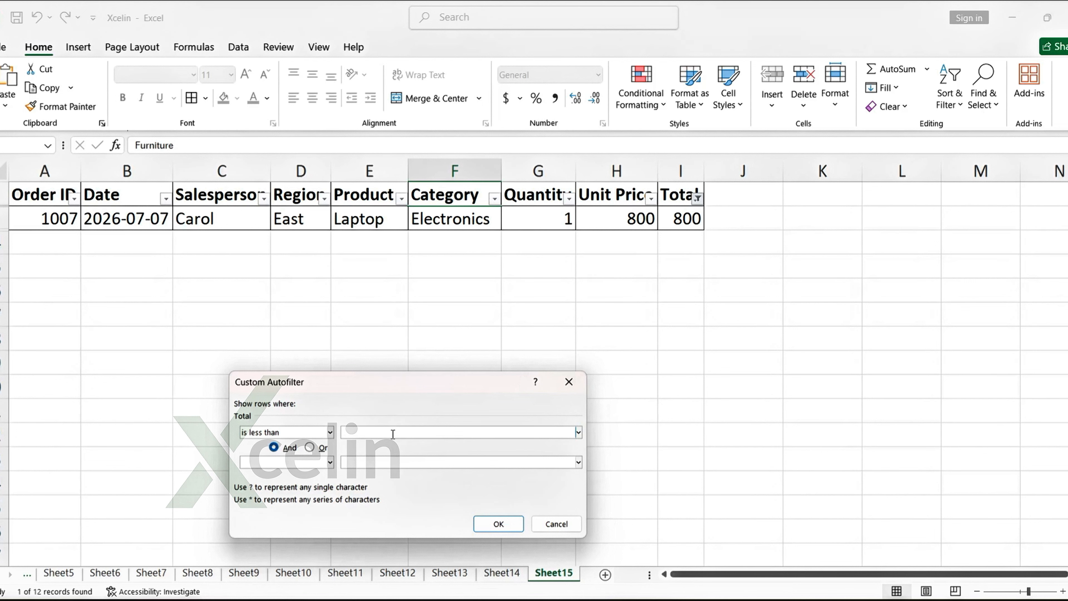
{"action": "type", "text": "500"}
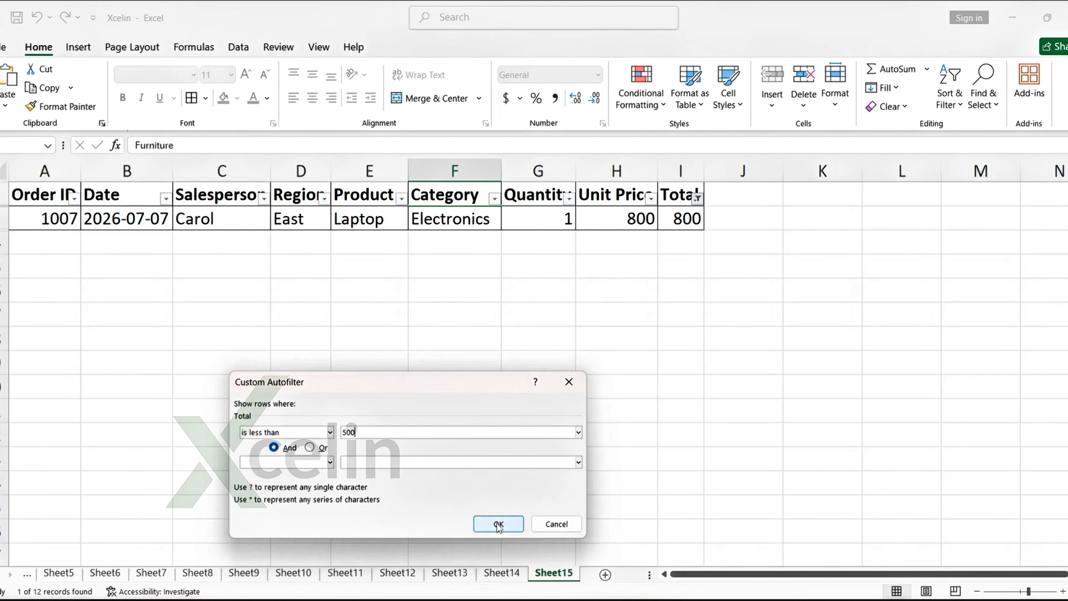
{"action": "left_click", "coordinate": [499, 525]}
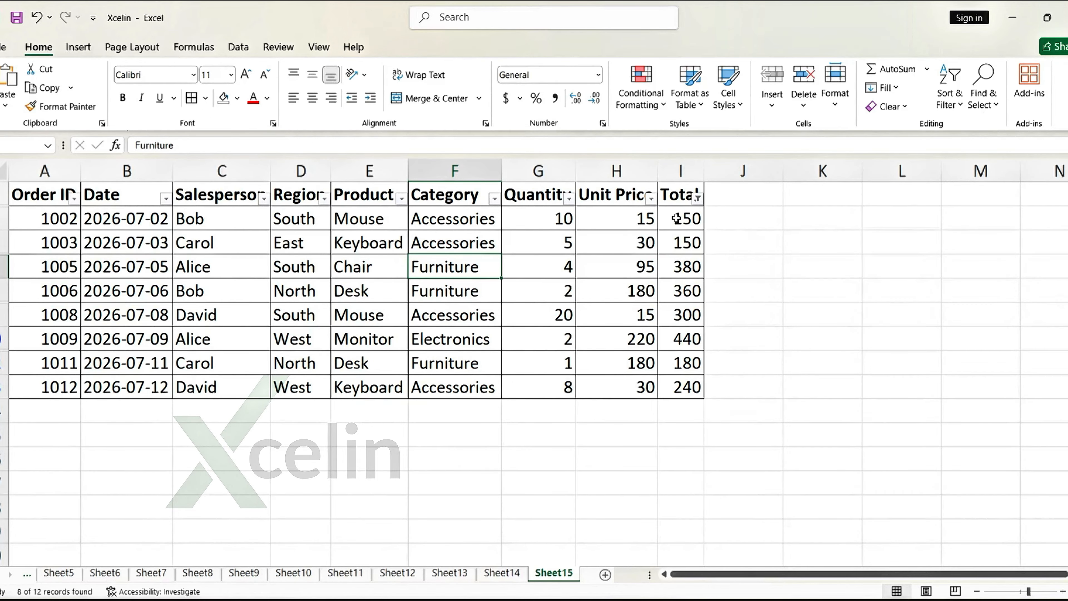
Filter the Total column to its top 5 items, and clear the filter to show every row.
{"action": "left_click", "coordinate": [698, 199]}
{"action": "mouse_move", "coordinate": [663, 354]}
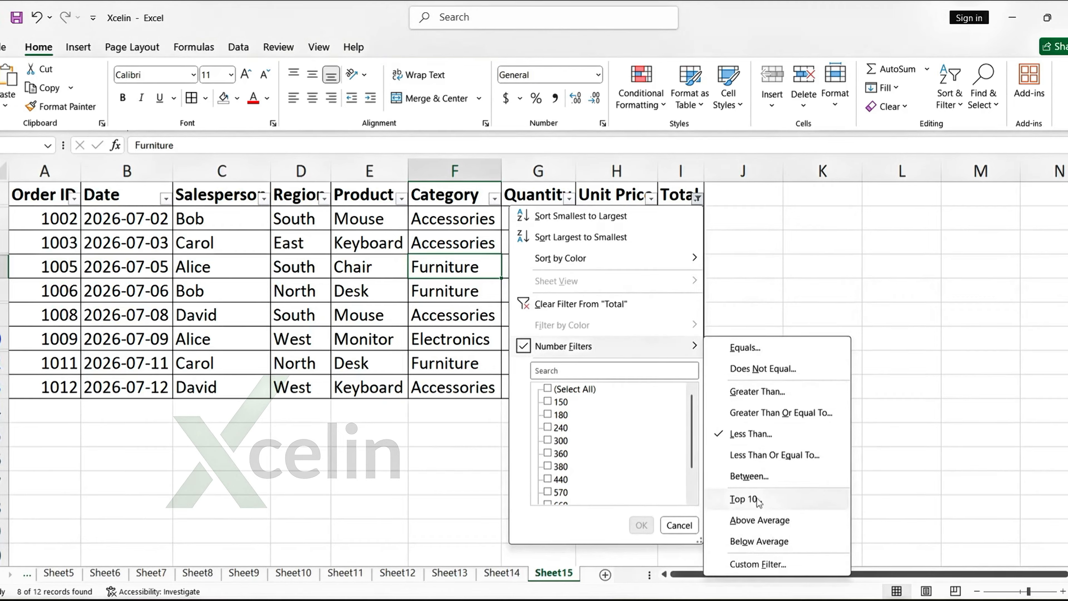
{"action": "left_click", "coordinate": [743, 499]}
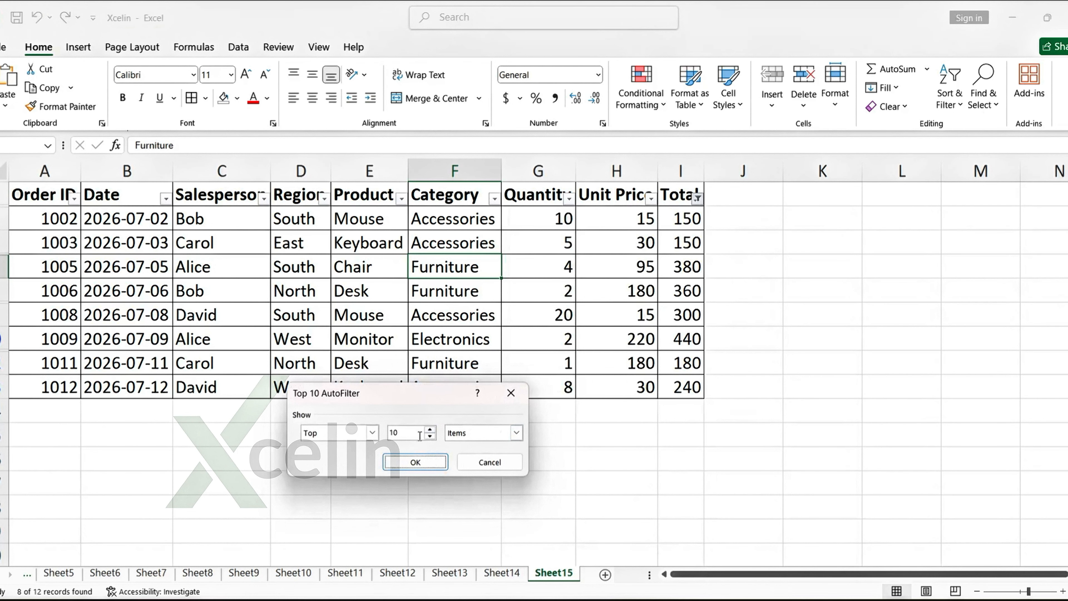
{"action": "left_click", "coordinate": [429, 436]}
{"action": "left_click", "coordinate": [430, 437]}
{"action": "left_click", "coordinate": [430, 436]}
{"action": "left_click", "coordinate": [430, 436]}
{"action": "left_click", "coordinate": [436, 472]}
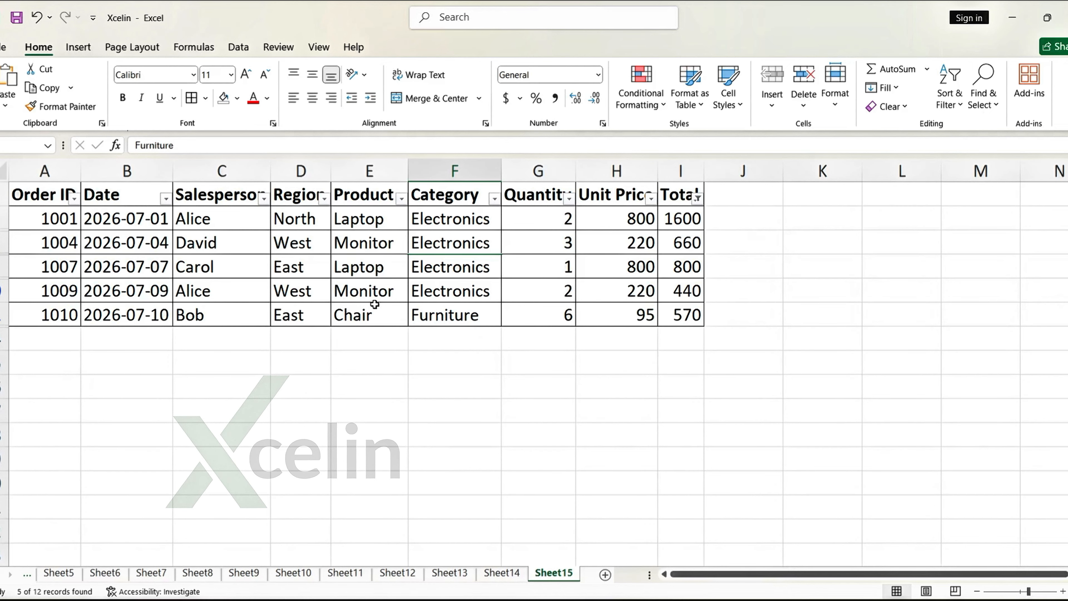
{"action": "left_click", "coordinate": [939, 103]}
{"action": "left_click", "coordinate": [962, 218]}
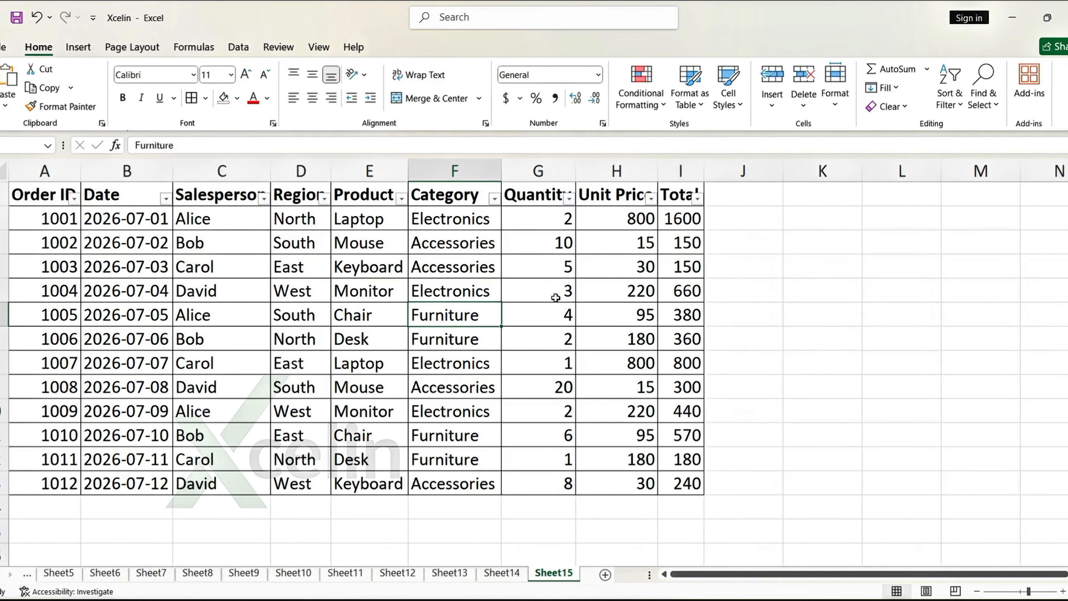
Start a custom number filter on the Total column with the first condition is greater than or equal to 150.
{"action": "left_click", "coordinate": [699, 199]}
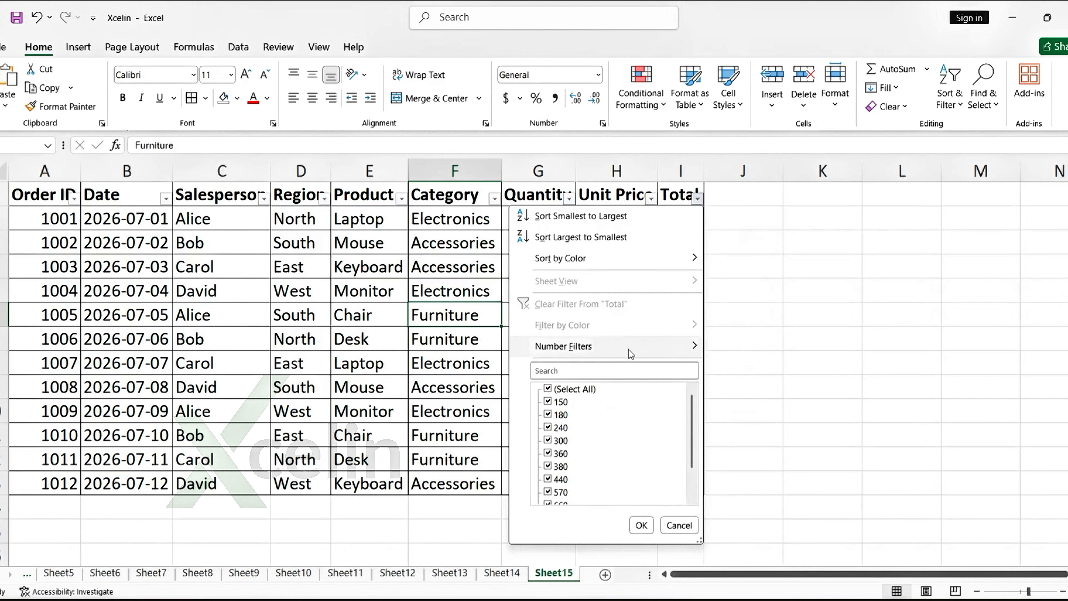
{"action": "mouse_move", "coordinate": [628, 349]}
{"action": "left_click", "coordinate": [758, 563]}
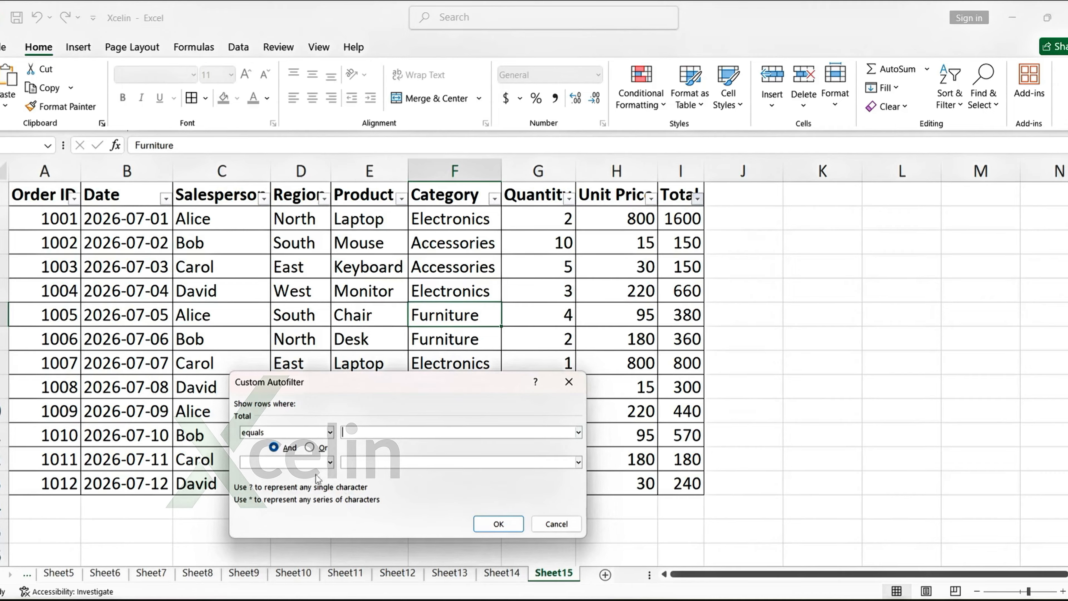
{"action": "left_click", "coordinate": [301, 435]}
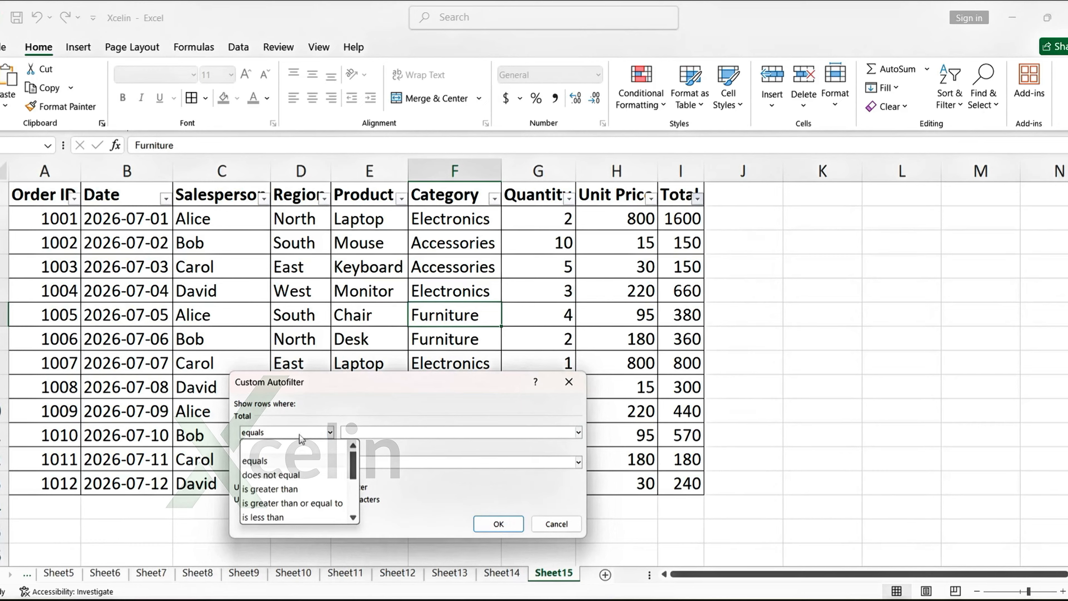
{"action": "left_click", "coordinate": [304, 504]}
{"action": "left_click", "coordinate": [369, 435]}
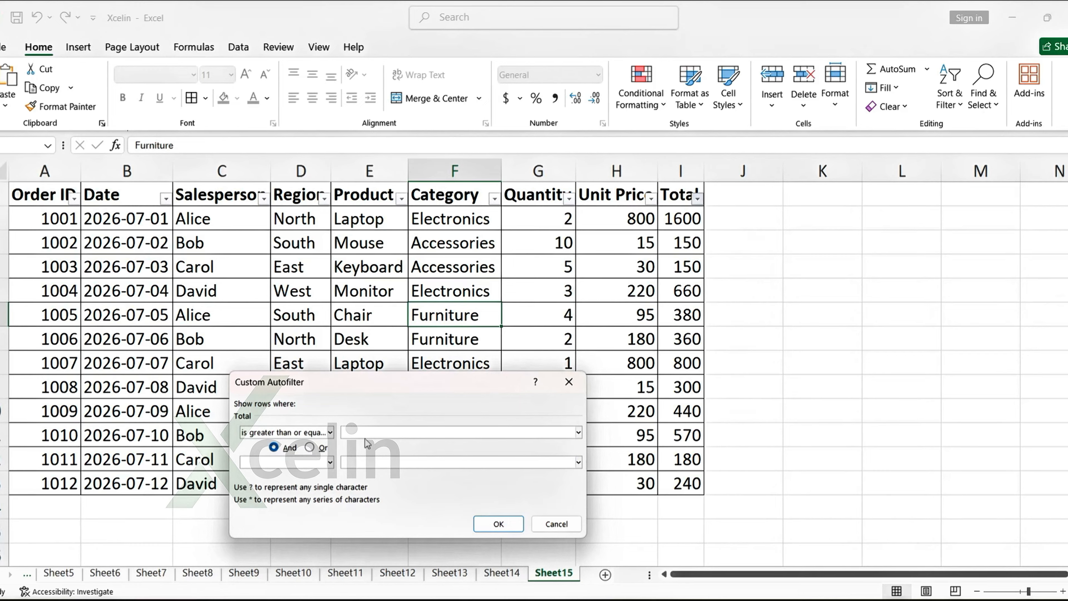
{"action": "type", "text": "150"}
Add the And condition is less than or equal to 800, apply the custom filter, and turn off filtering for the table.
{"action": "left_click", "coordinate": [291, 464]}
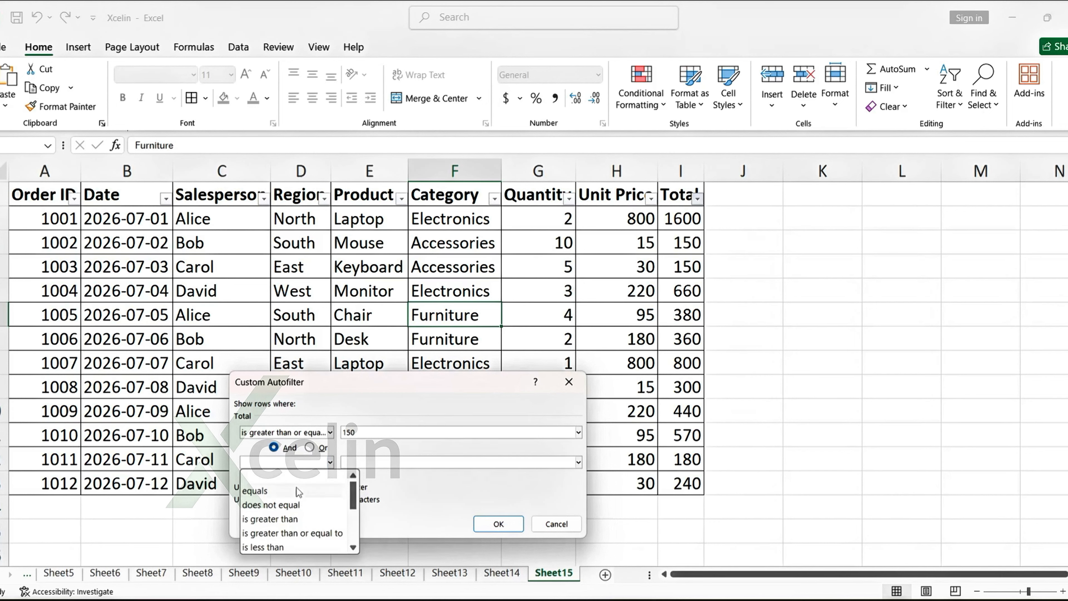
{"action": "scroll", "coordinate": [293, 548], "scroll_direction": "down", "scroll_amount": 1}
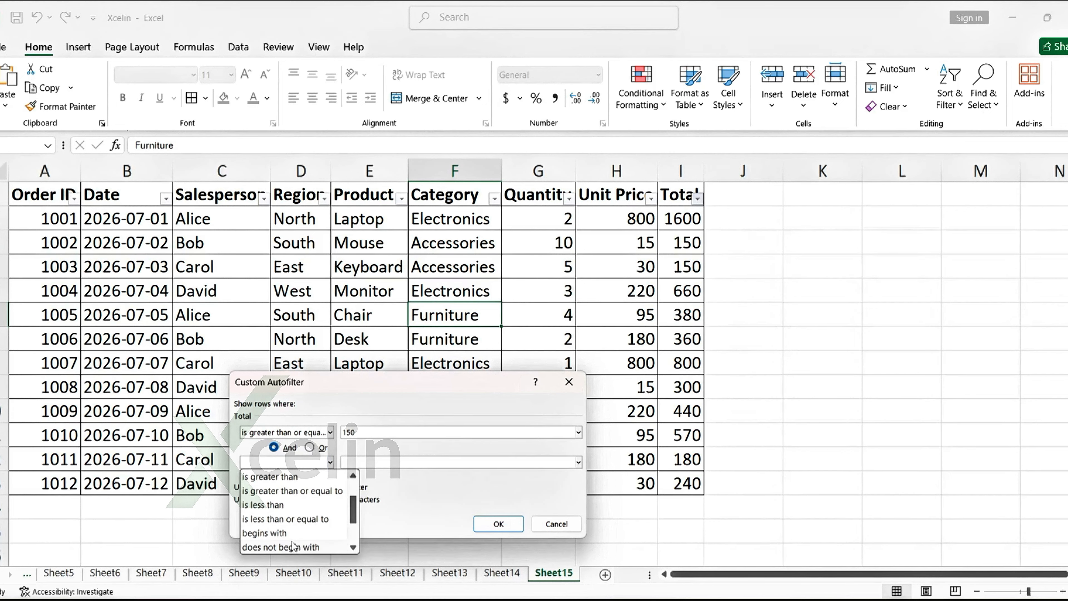
{"action": "left_click", "coordinate": [293, 519]}
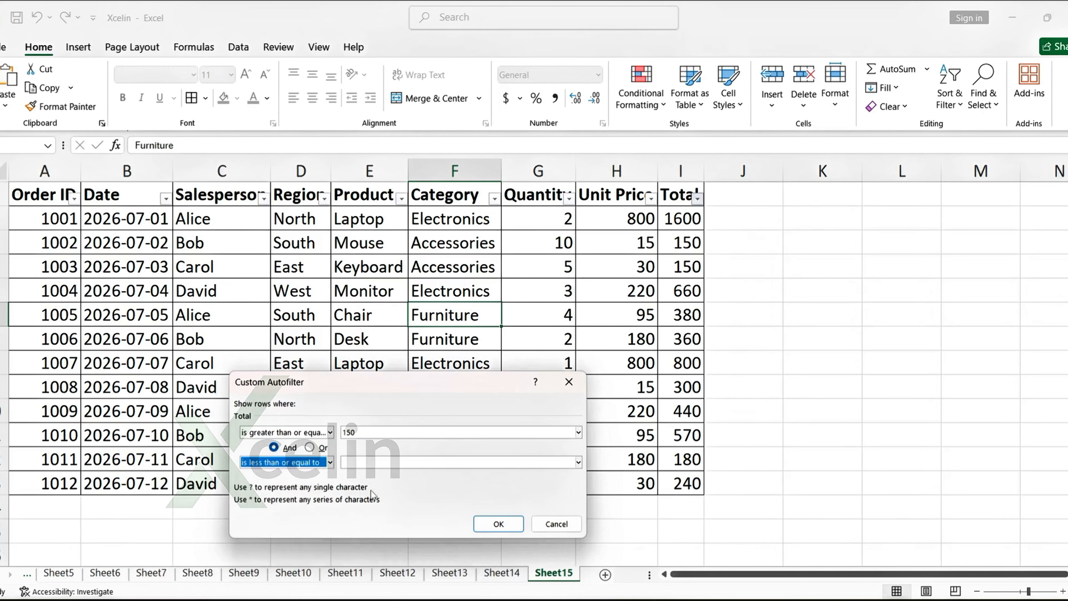
{"action": "left_click", "coordinate": [389, 463]}
{"action": "type", "text": "800"}
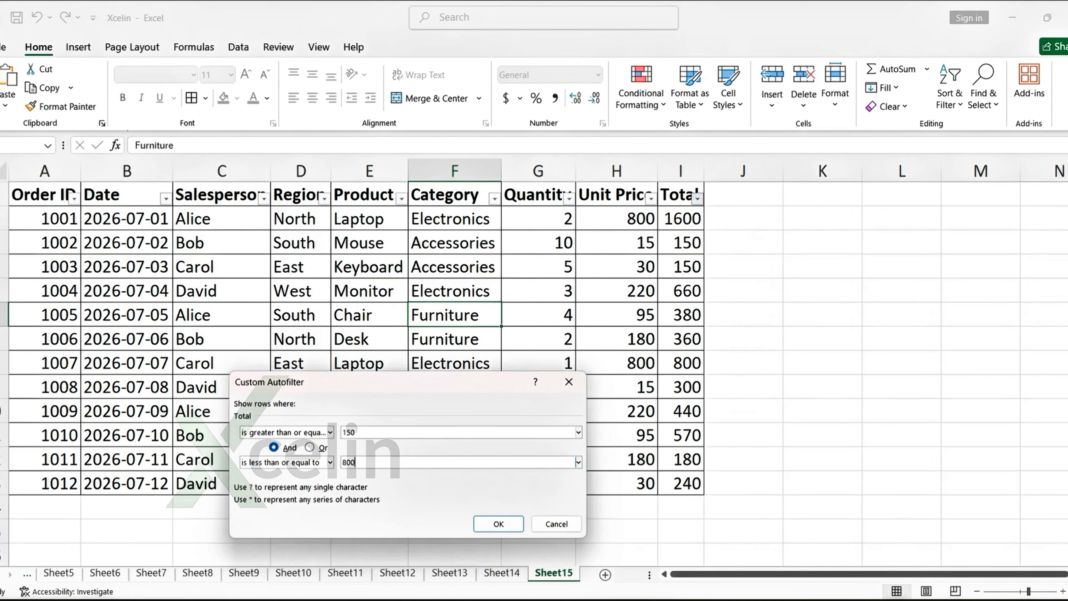
{"action": "left_click", "coordinate": [499, 524]}
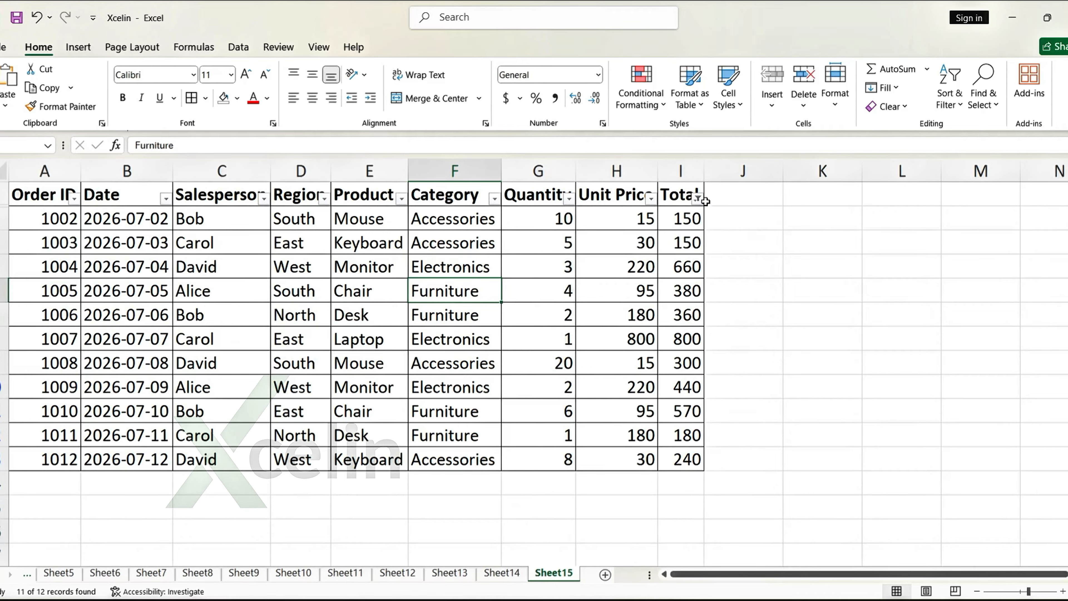
{"action": "key", "text": "ctrl+shift+l"}
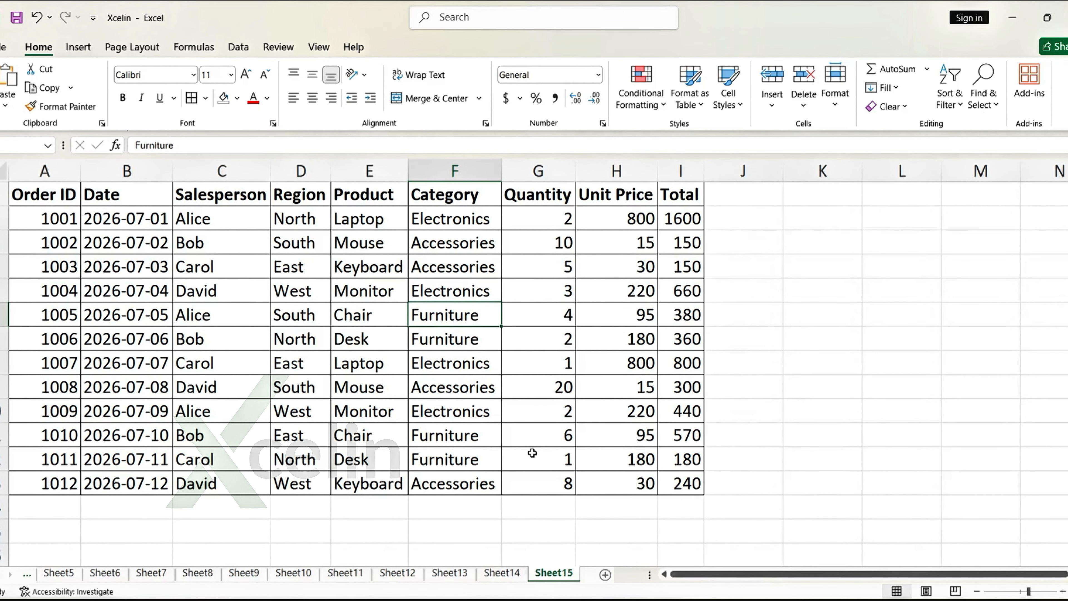